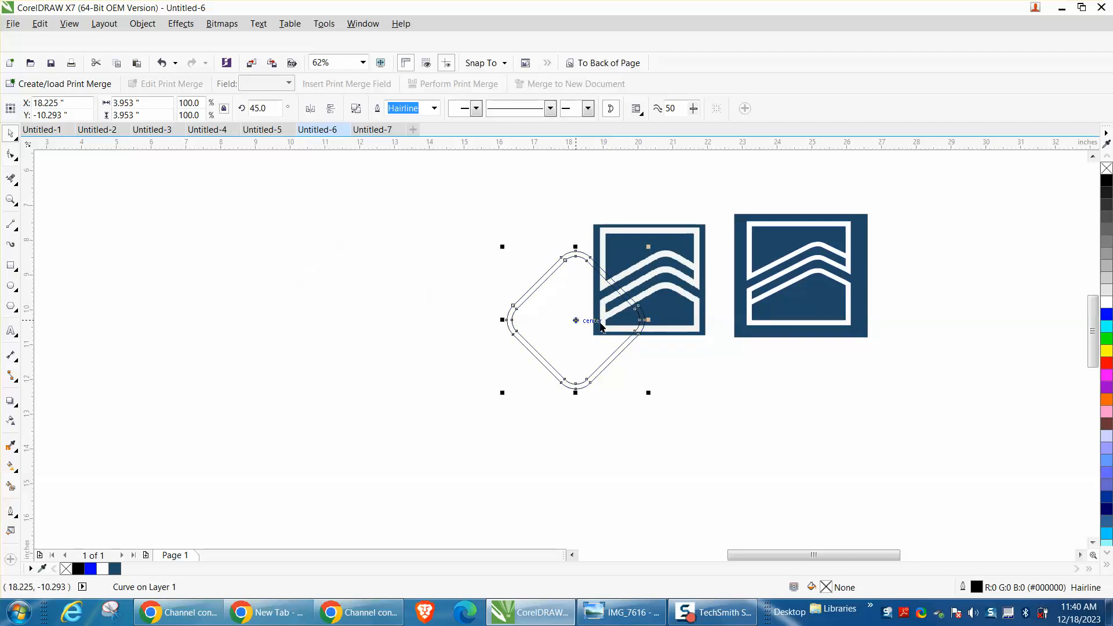
- Stretch the double rounded-diamond outline horizontally to about 5.53 inches wide and move it clear of the two logos into empty space
left_click_drag(647, 319, 703, 320)
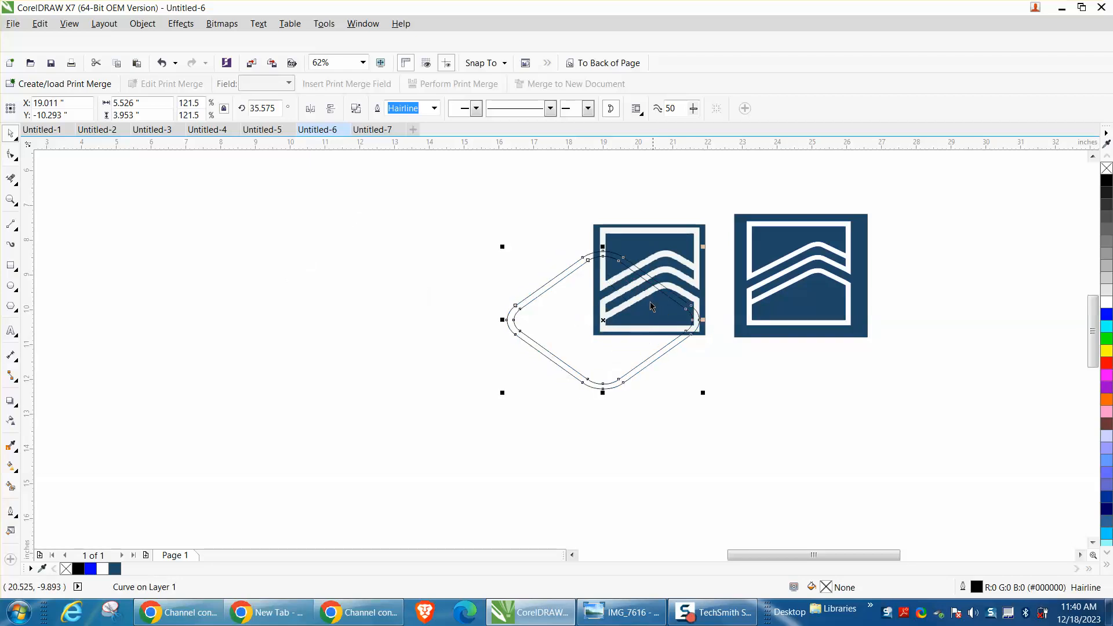
left_click_drag(660, 285, 363, 271)
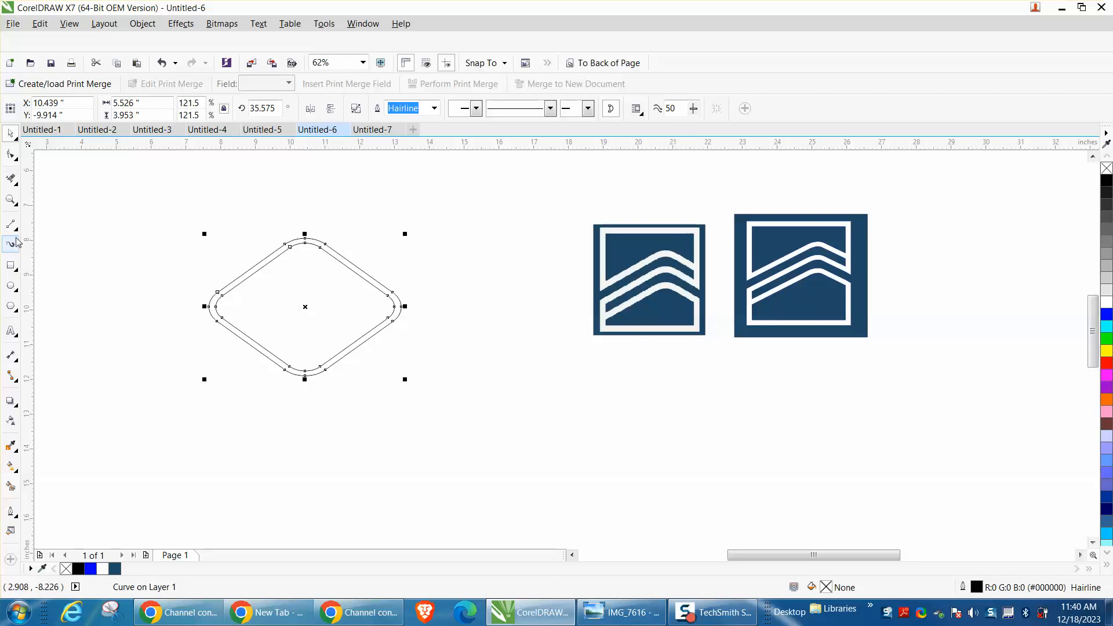
- Draw a rectangle about 2.86 by 2.98 inches over the outer edge of the white frame in the reference logo image
left_click(10, 200)
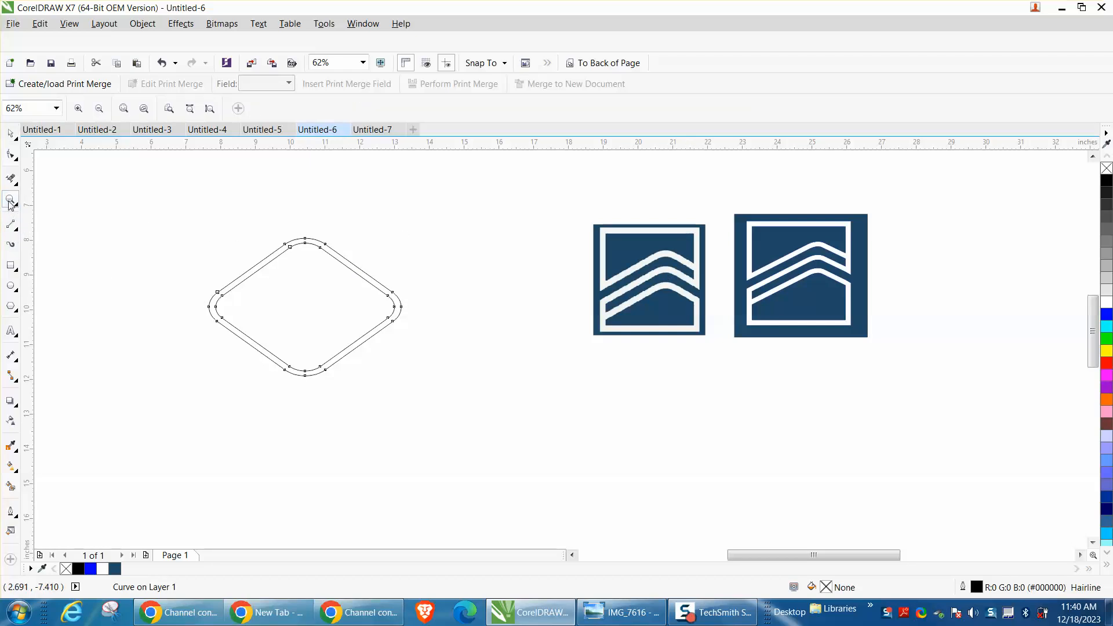
left_click_drag(579, 212, 752, 341)
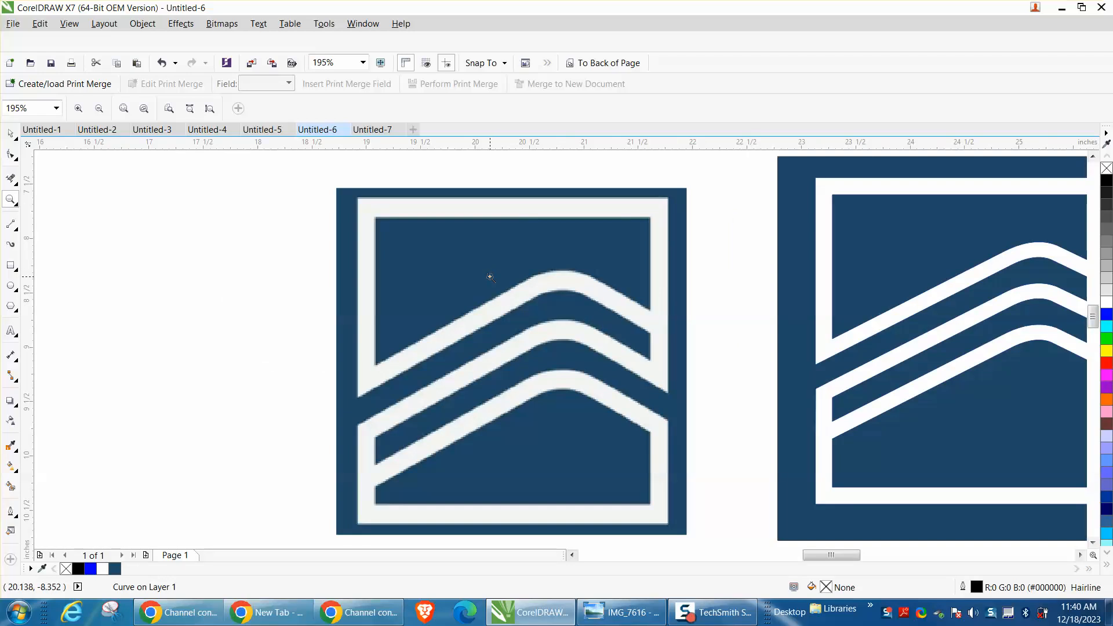
left_click_drag(359, 204, 415, 239)
right_click(417, 240)
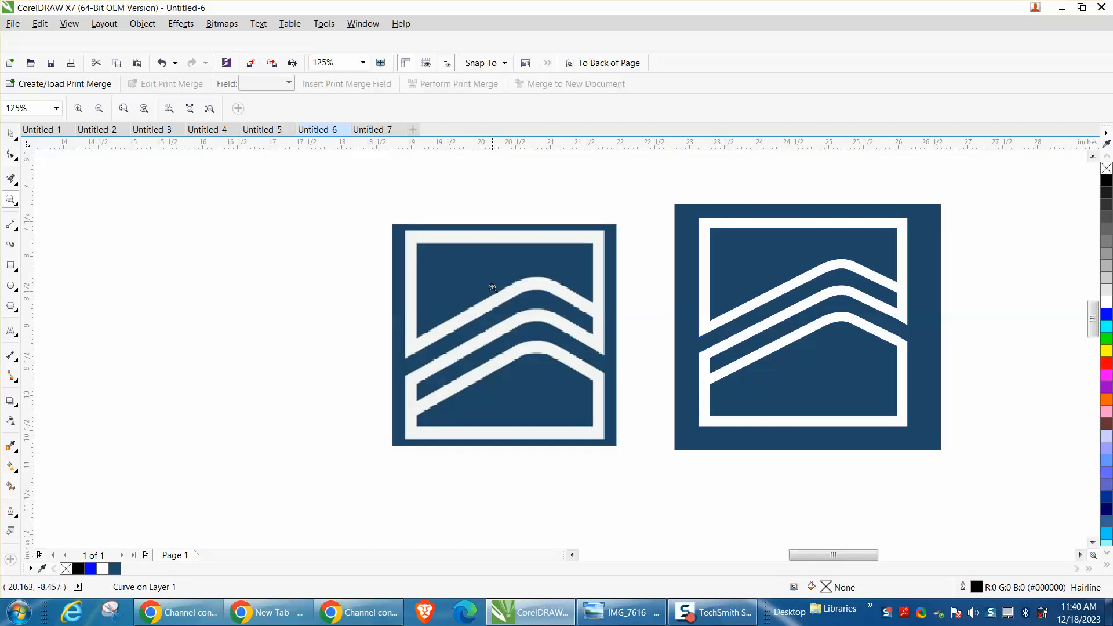
left_click_drag(497, 283, 580, 313)
scroll(530, 238, "down", 6)
left_click_drag(494, 221, 568, 300)
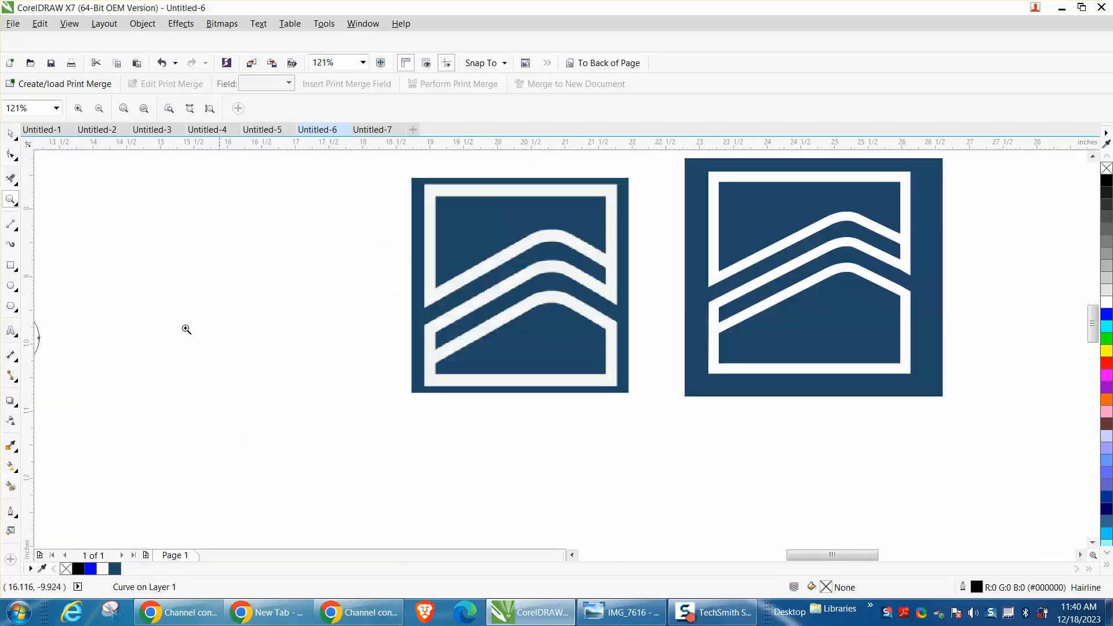
left_click(16, 272)
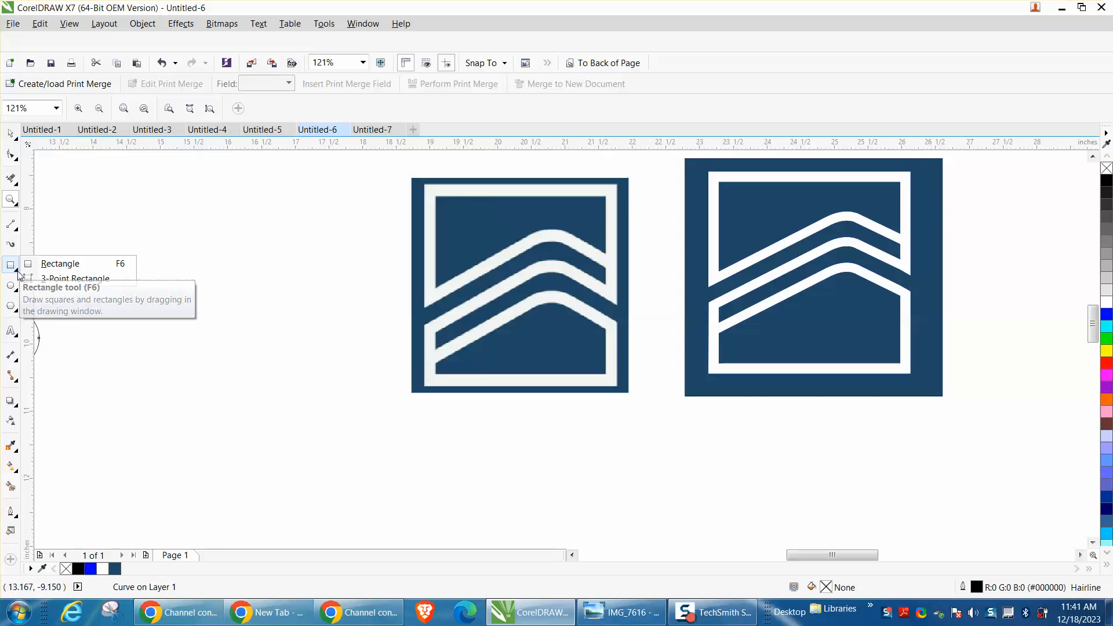
left_click(59, 264)
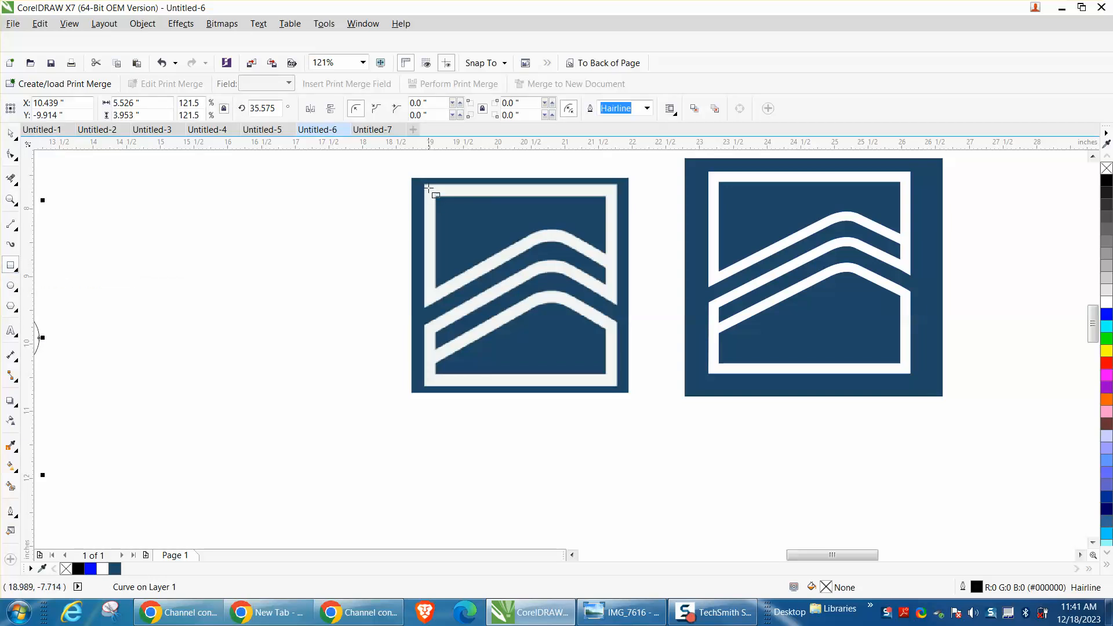
left_click_drag(427, 187, 626, 394)
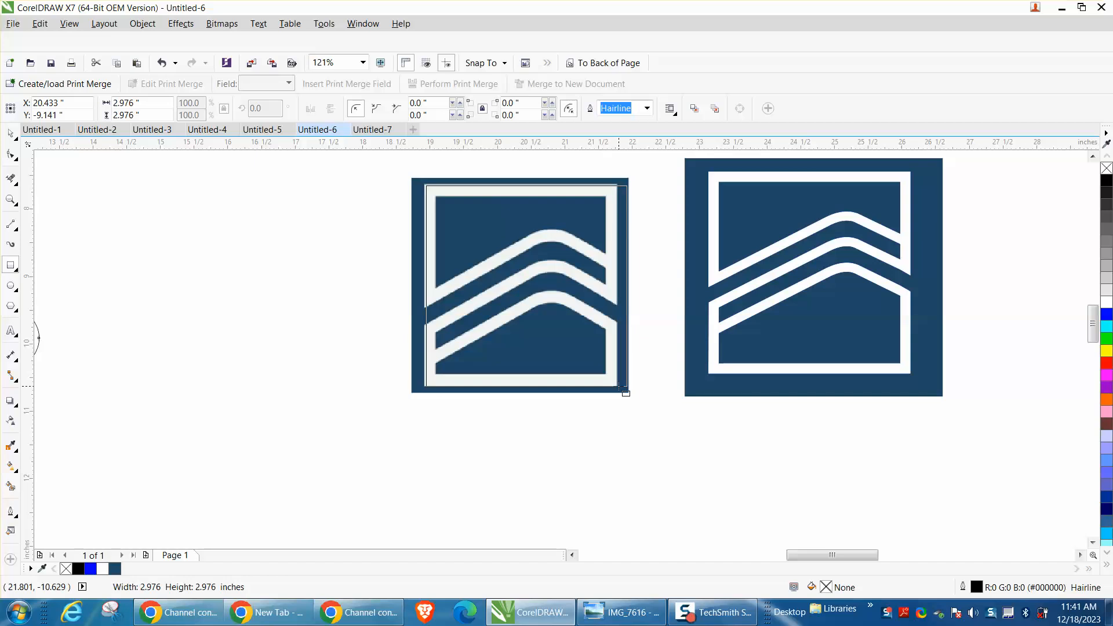
left_click_drag(625, 393, 625, 393)
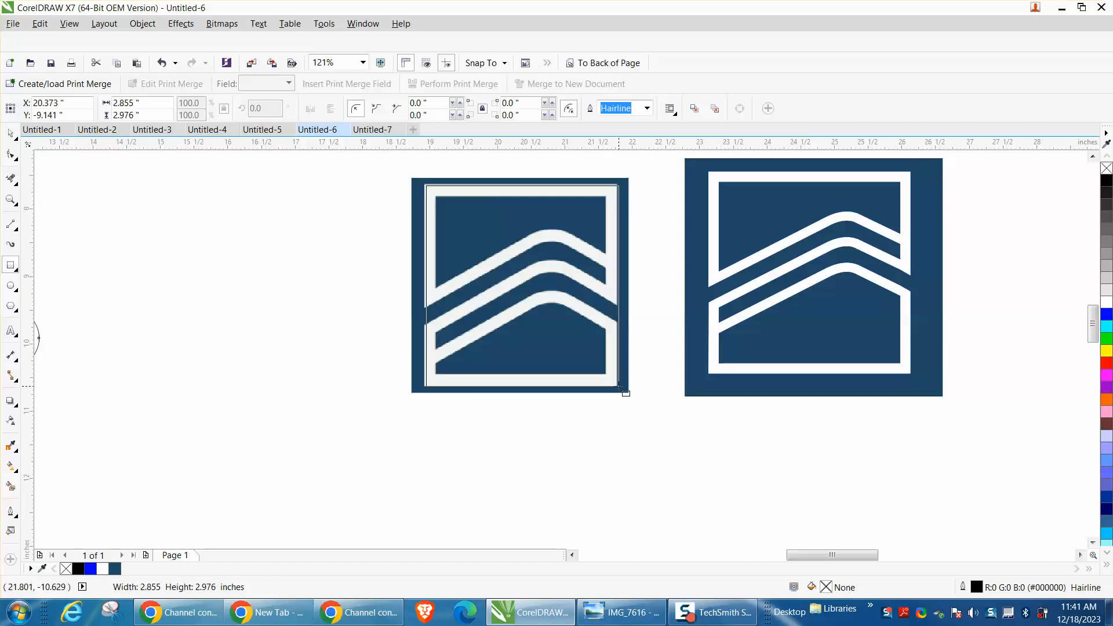
left_click_drag(625, 393, 625, 393)
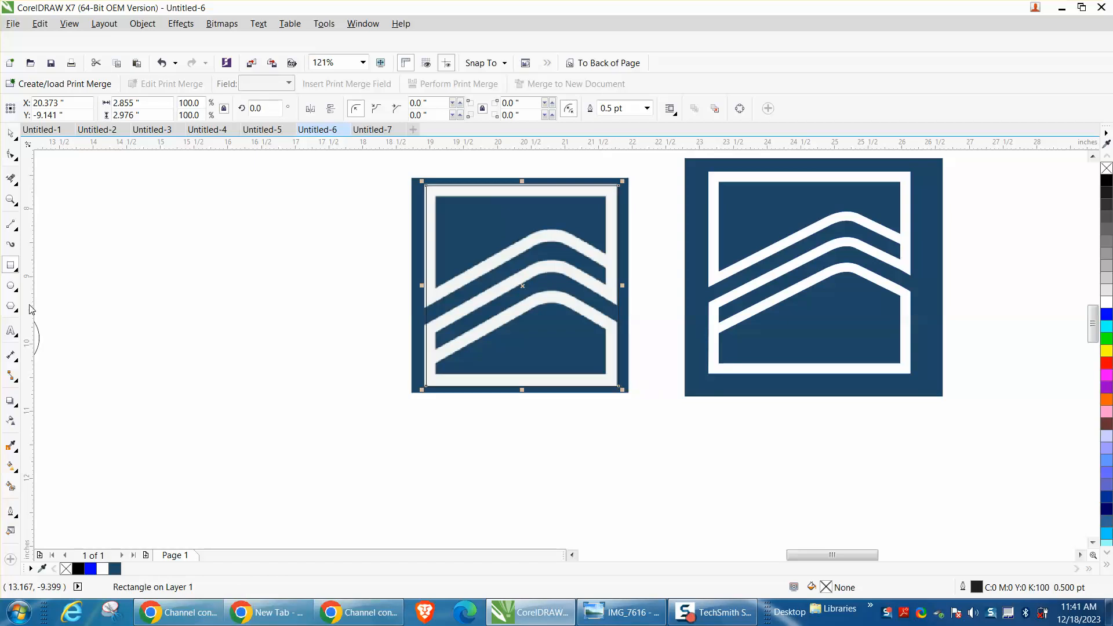
- Set the outline width of the rectangle drawn over the reference logo to 12.0 pt
left_click(11, 199)
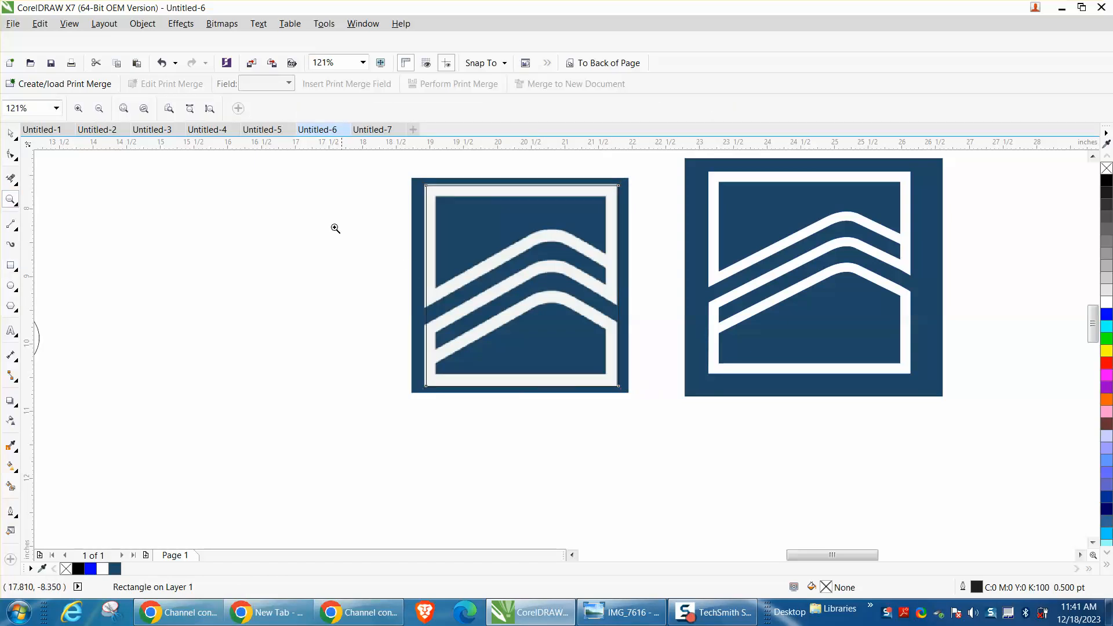
left_click(11, 133)
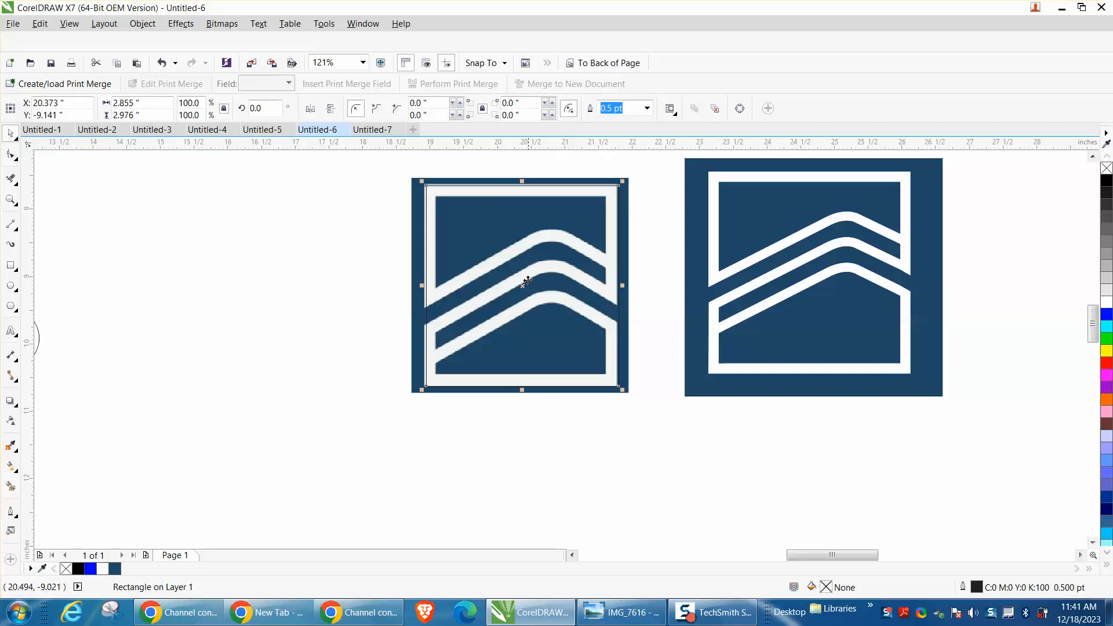
left_click(775, 257)
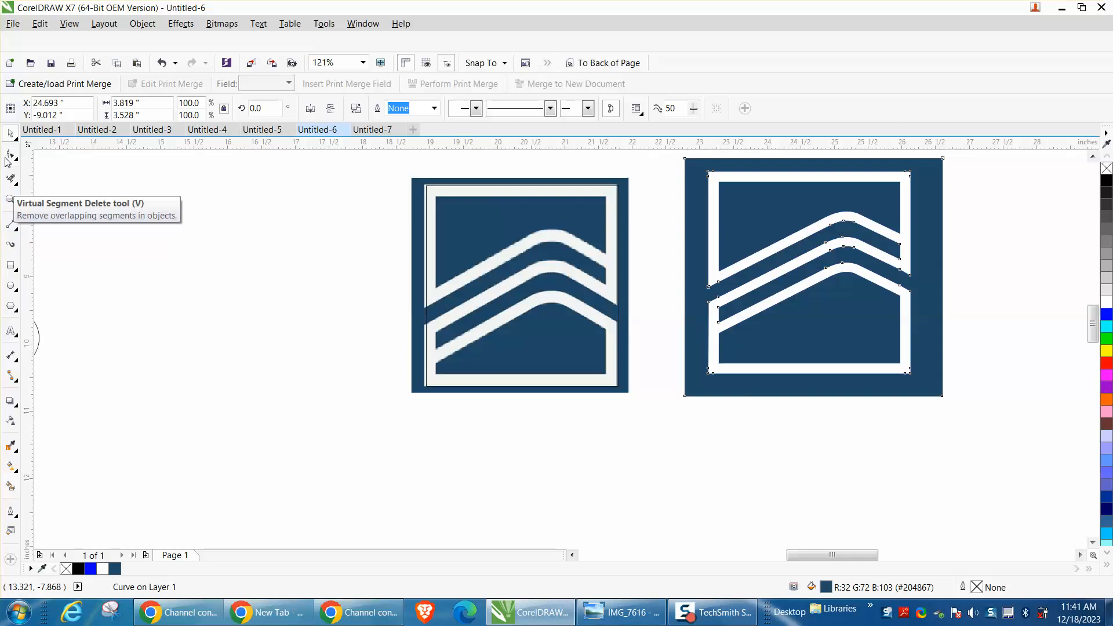
key("space")
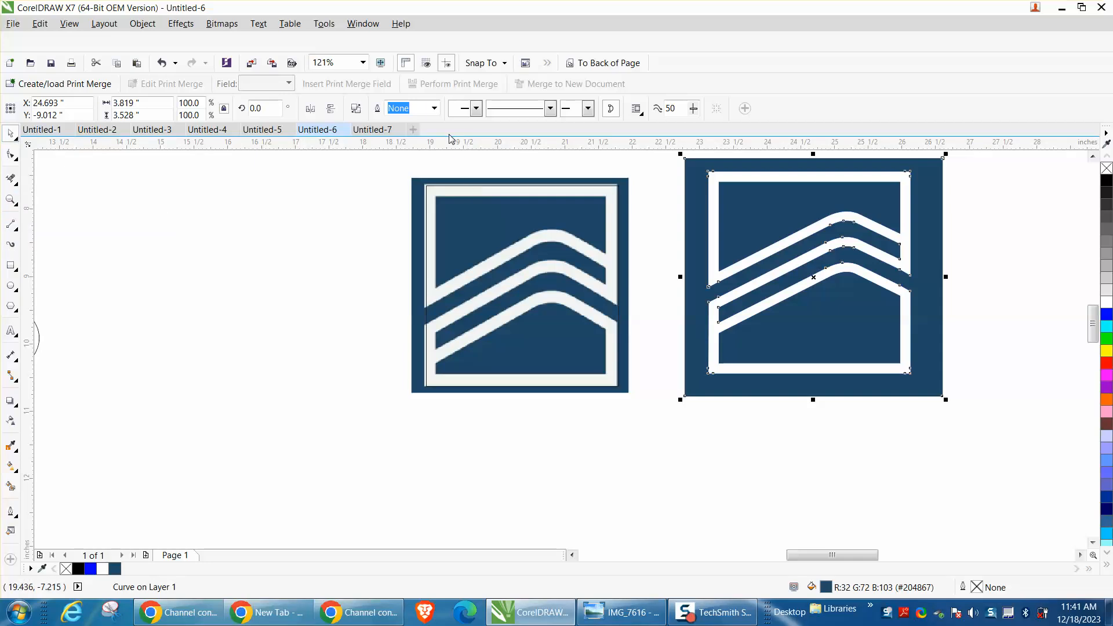
left_click(423, 170)
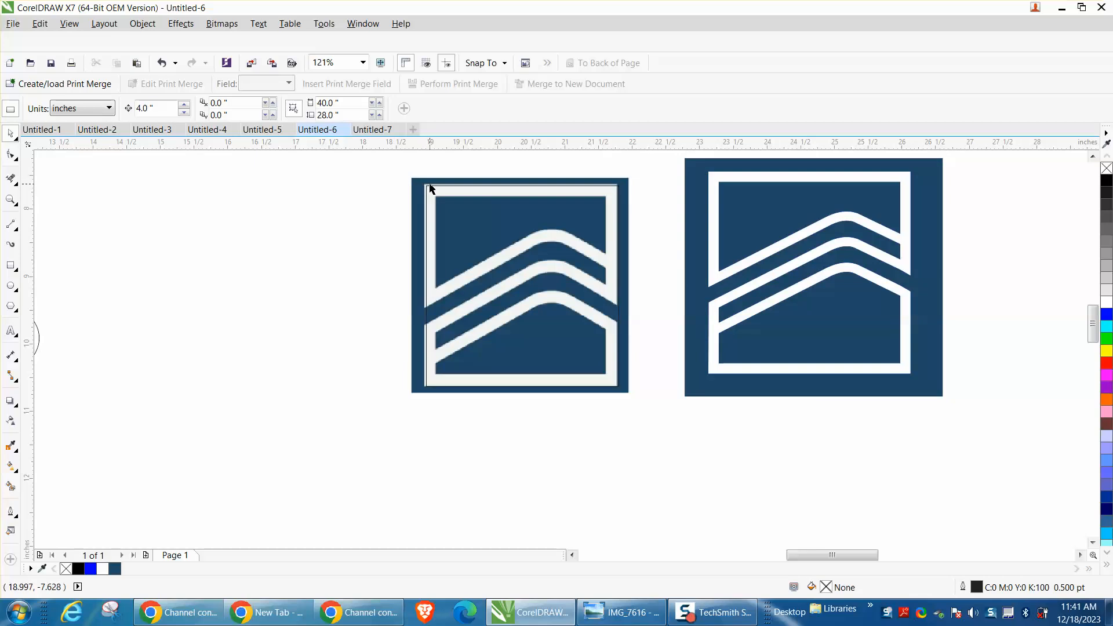
left_click(432, 189)
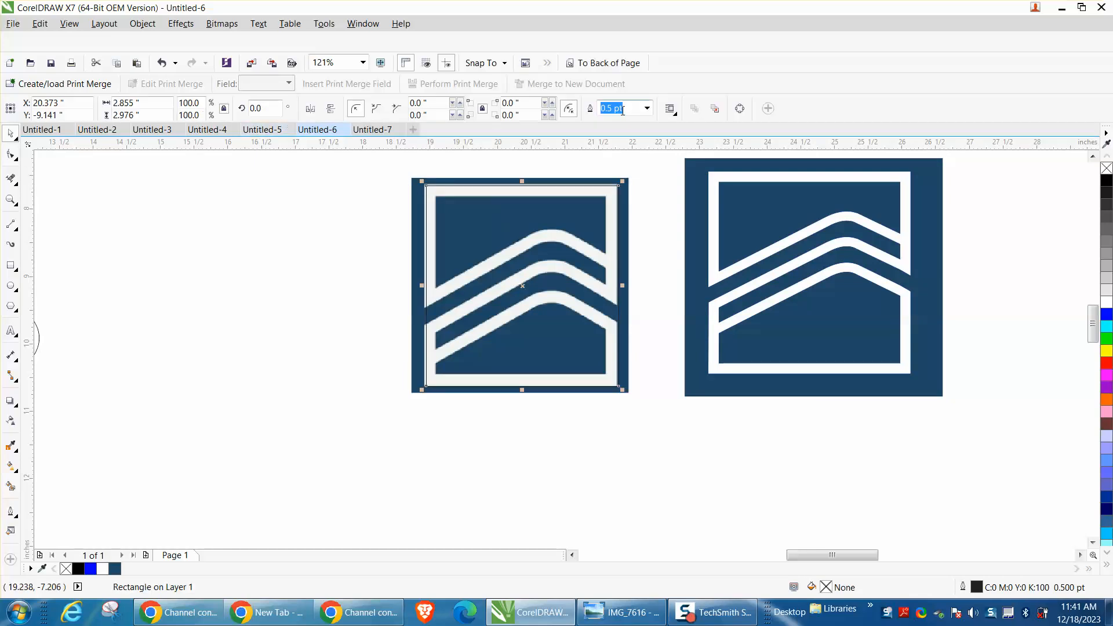
left_click(648, 109)
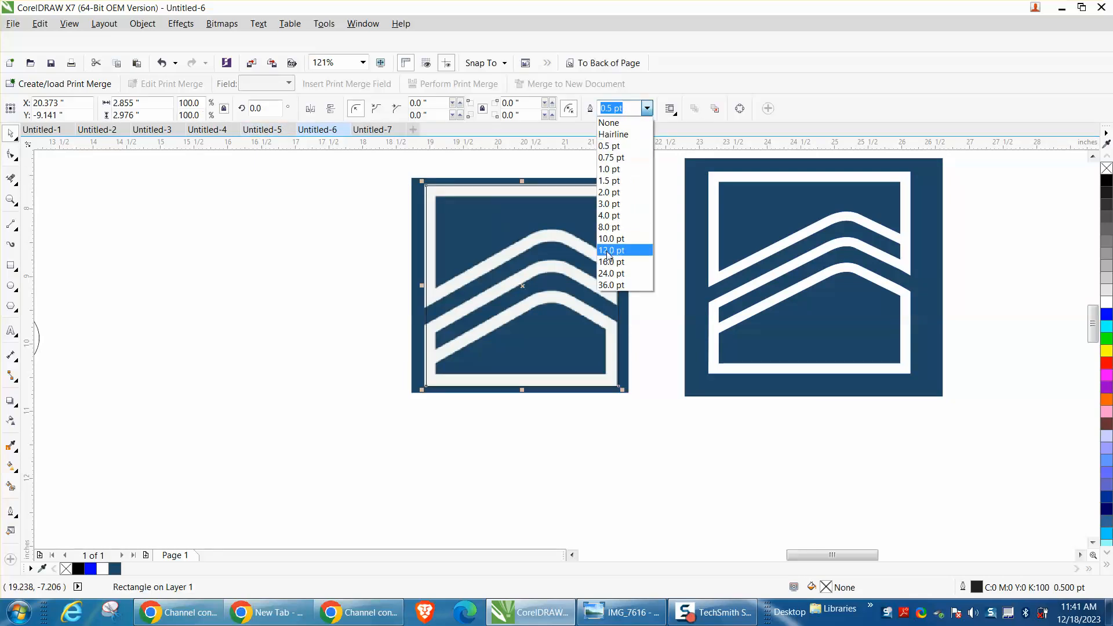
left_click(608, 253)
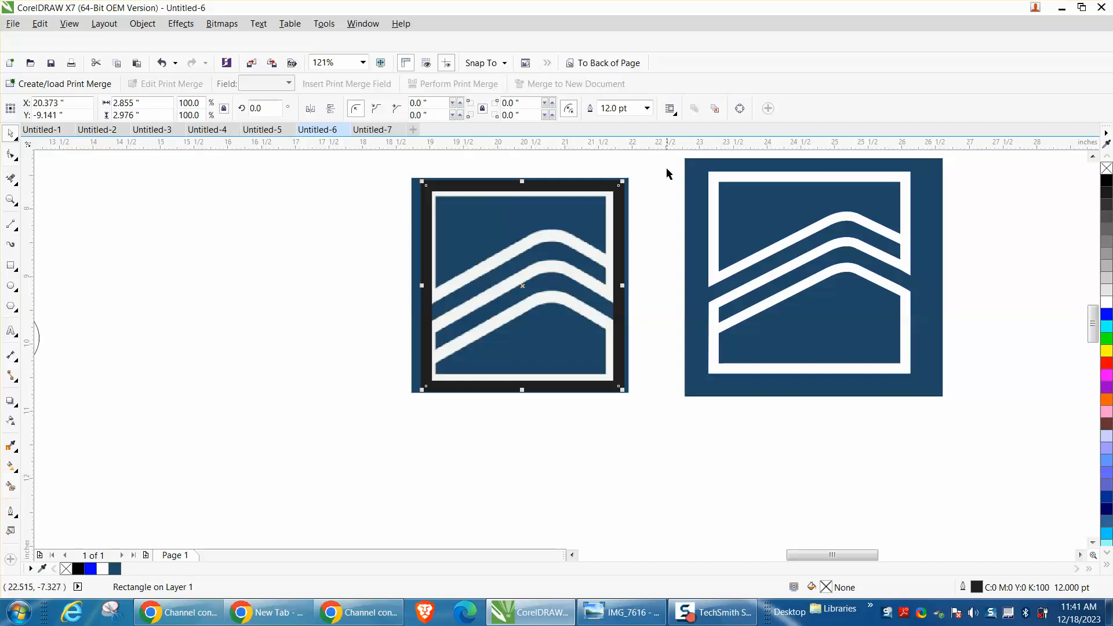
- Convert the rectangle's thick outline to an object, and give the resulting frame no fill and a black outline
left_click(143, 24)
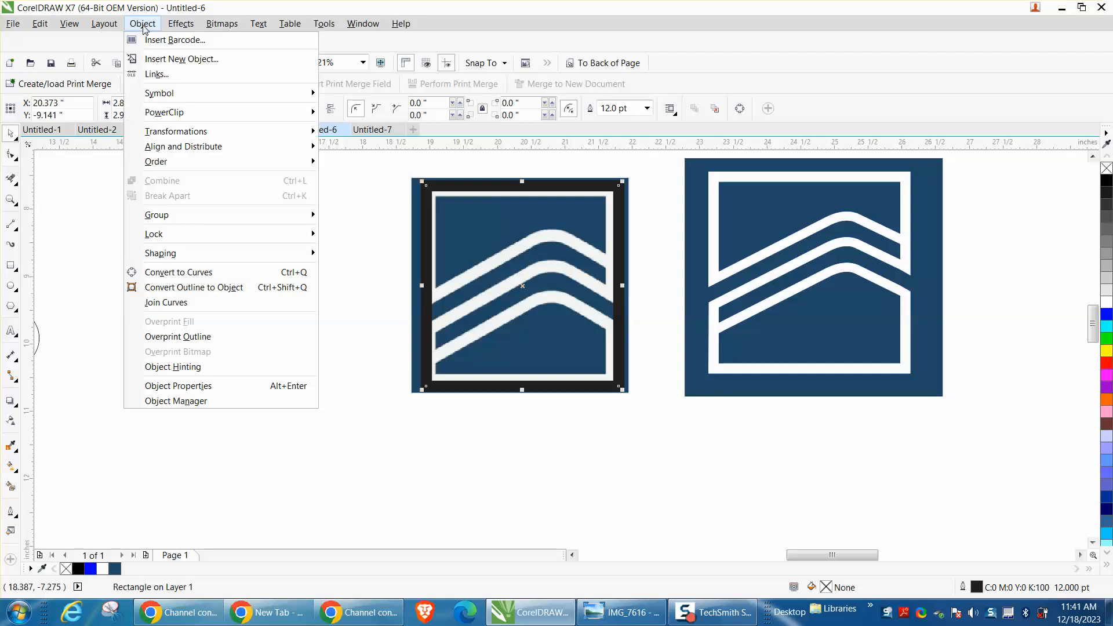
left_click(200, 287)
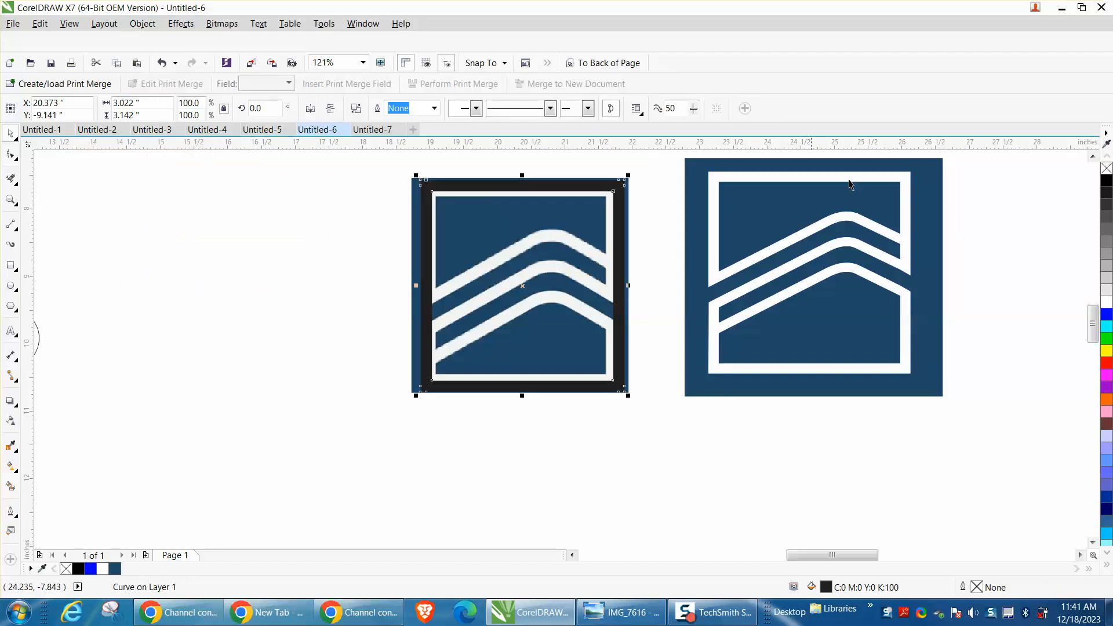
left_click(1106, 168)
right_click(1106, 181)
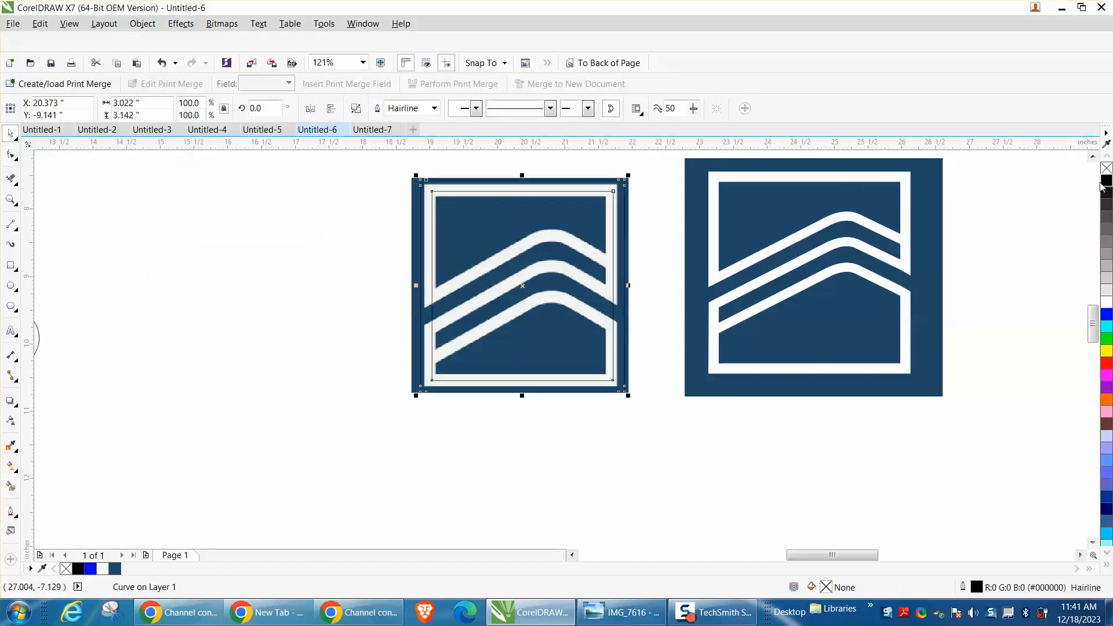
- Resize the hollow frame to about 2.88 by 2.99 inches so it fits the white border of the reference logo
left_click(10, 200)
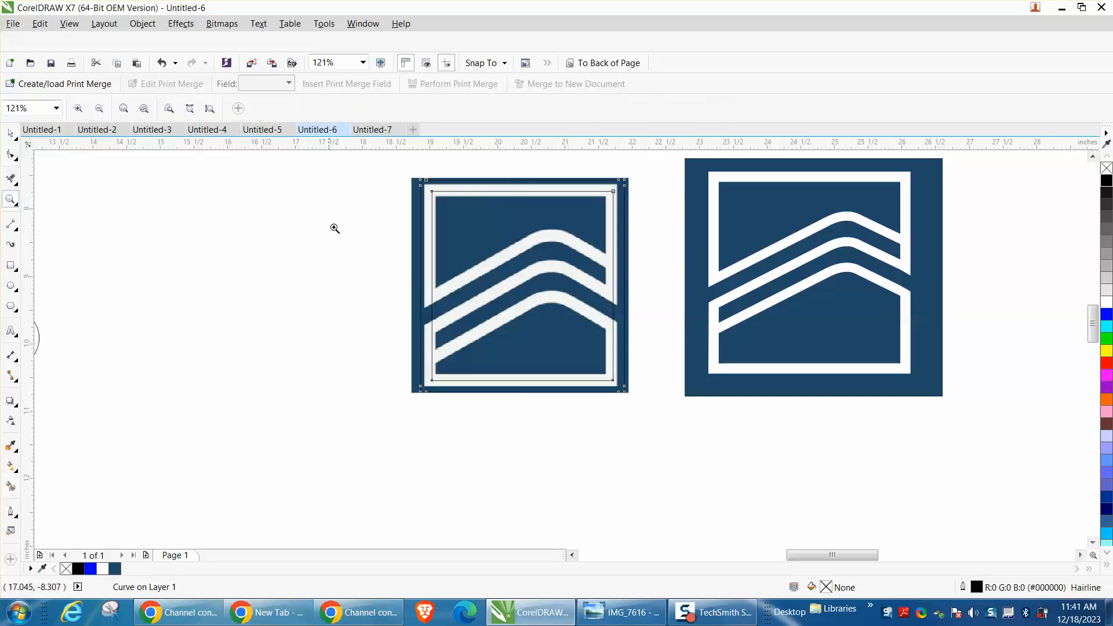
left_click_drag(398, 172, 714, 443)
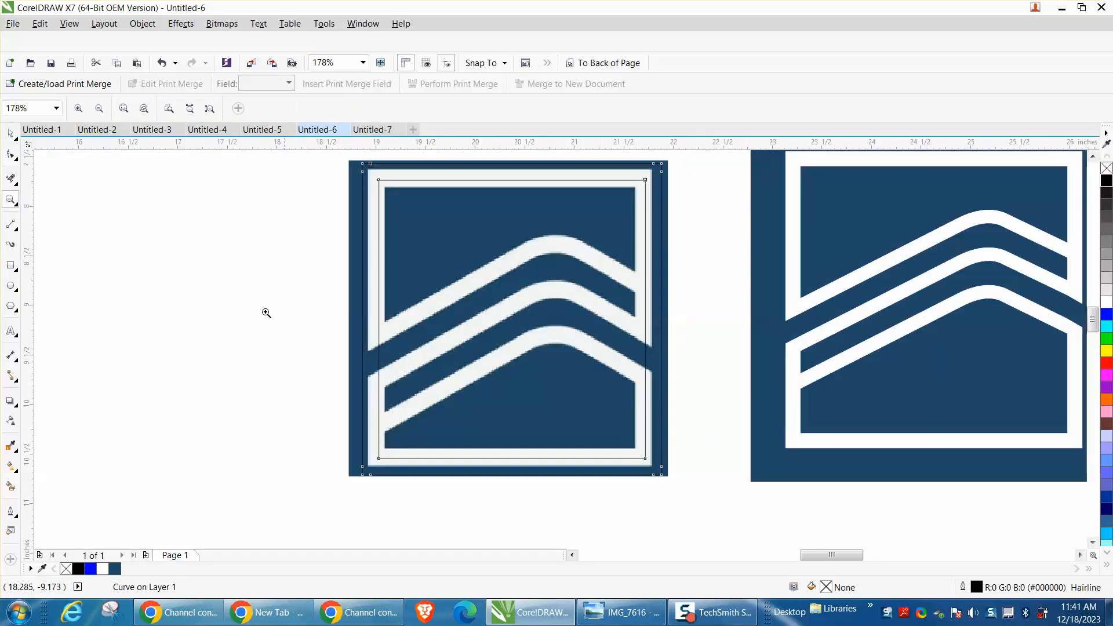
left_click(11, 133)
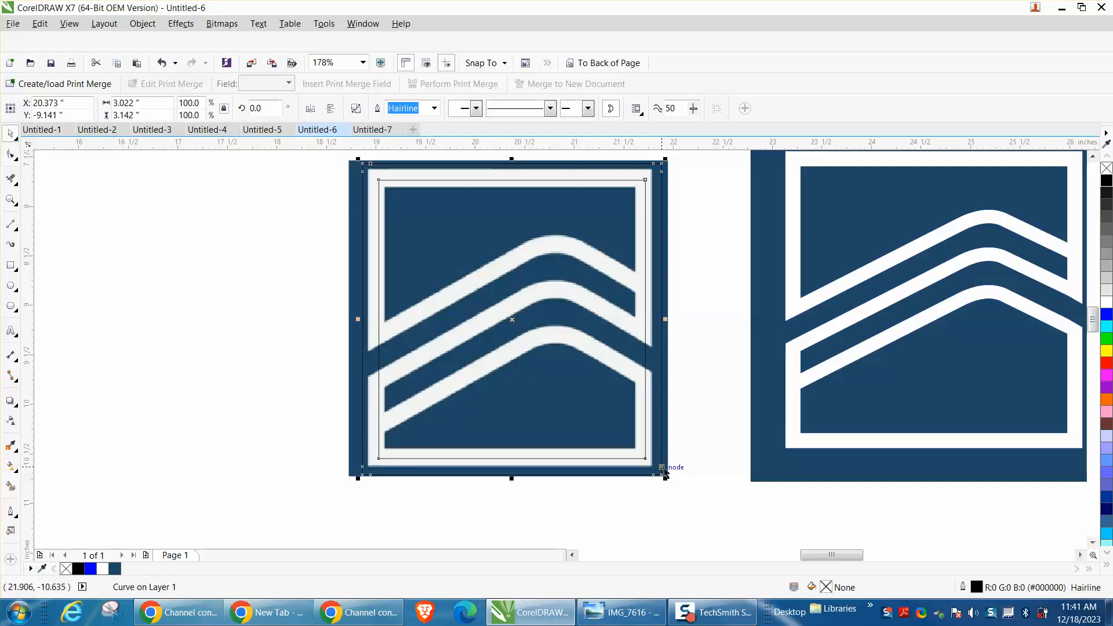
left_click_drag(665, 476, 657, 468)
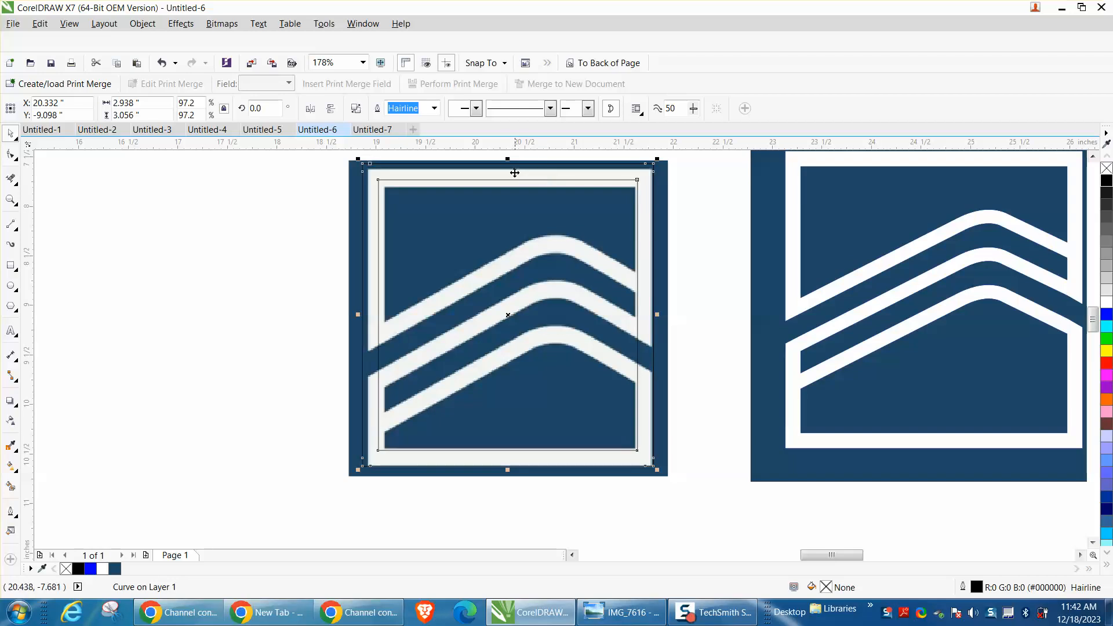
left_click_drag(508, 157, 513, 173)
left_click_drag(358, 319, 364, 318)
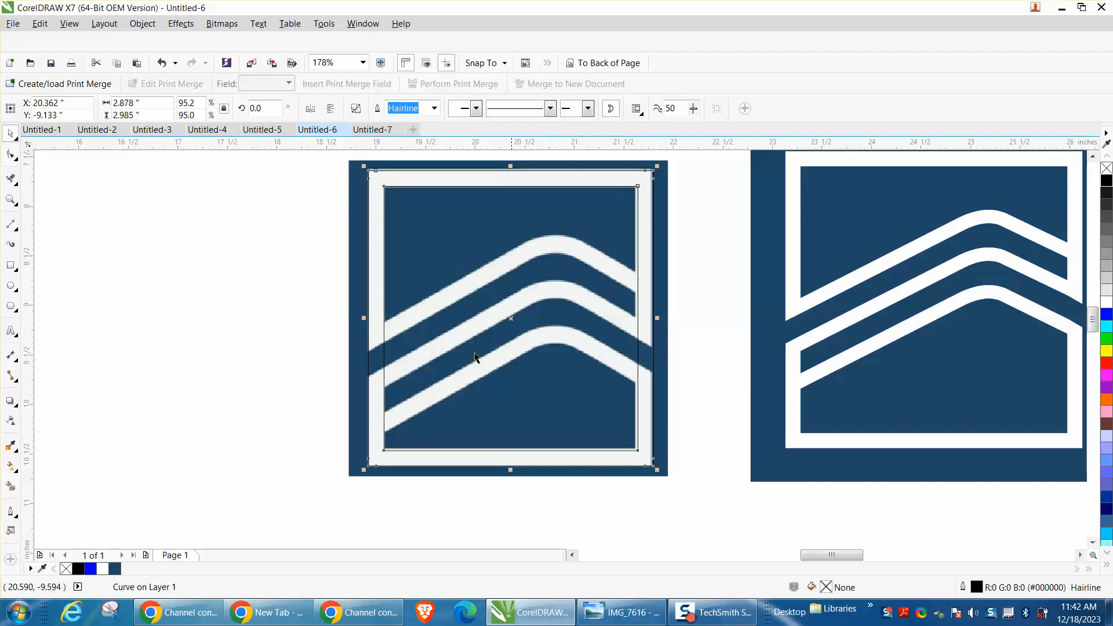
left_click(296, 330)
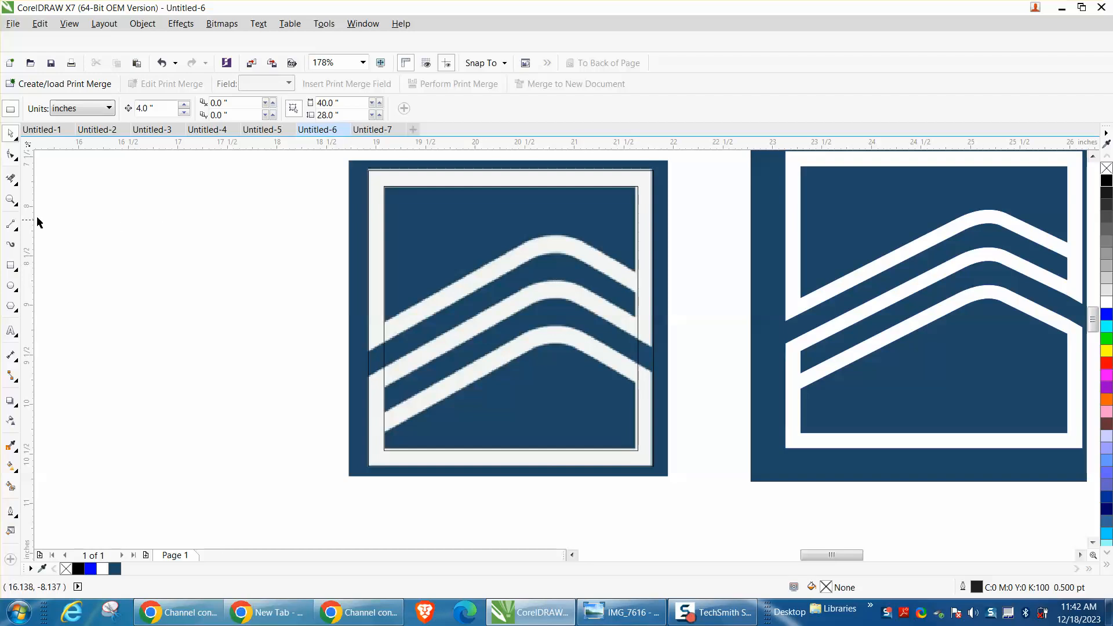
- Trace the two straight parts of the uppermost chevron stripe's lower edge with 2-point lines, leaving the rounded peak open between them
left_click(11, 200)
left_click_drag(348, 225, 827, 414)
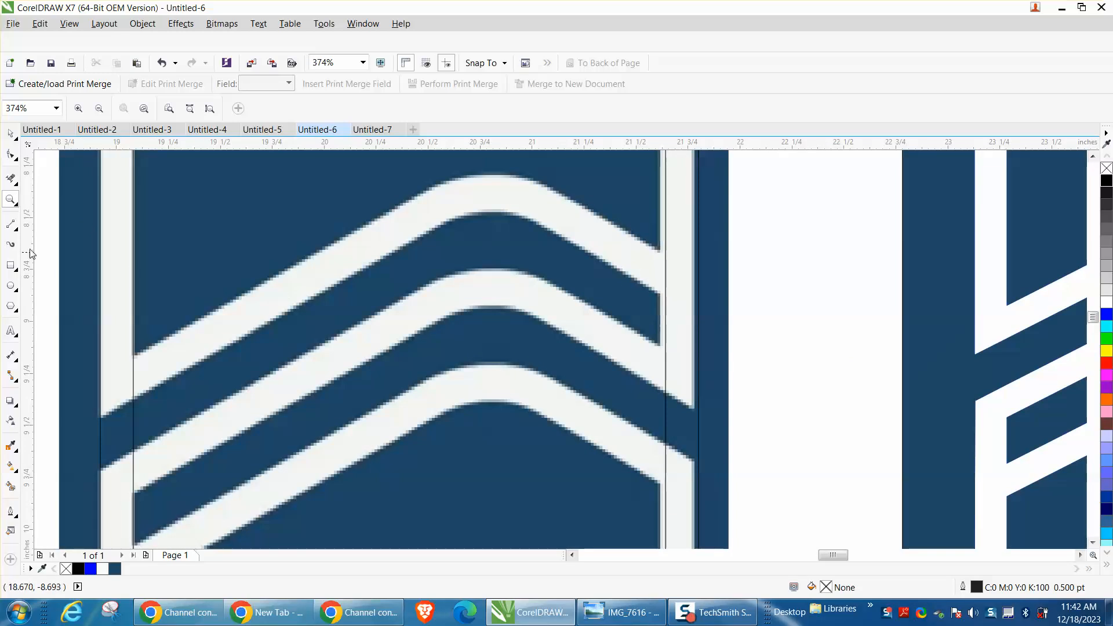
left_click(18, 232)
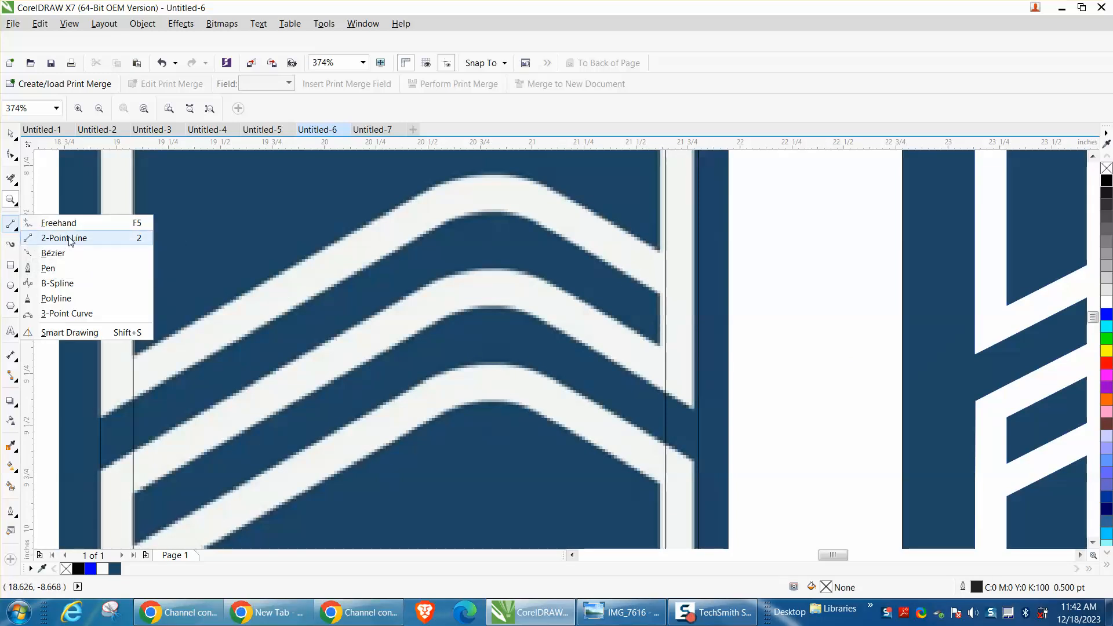
left_click(87, 238)
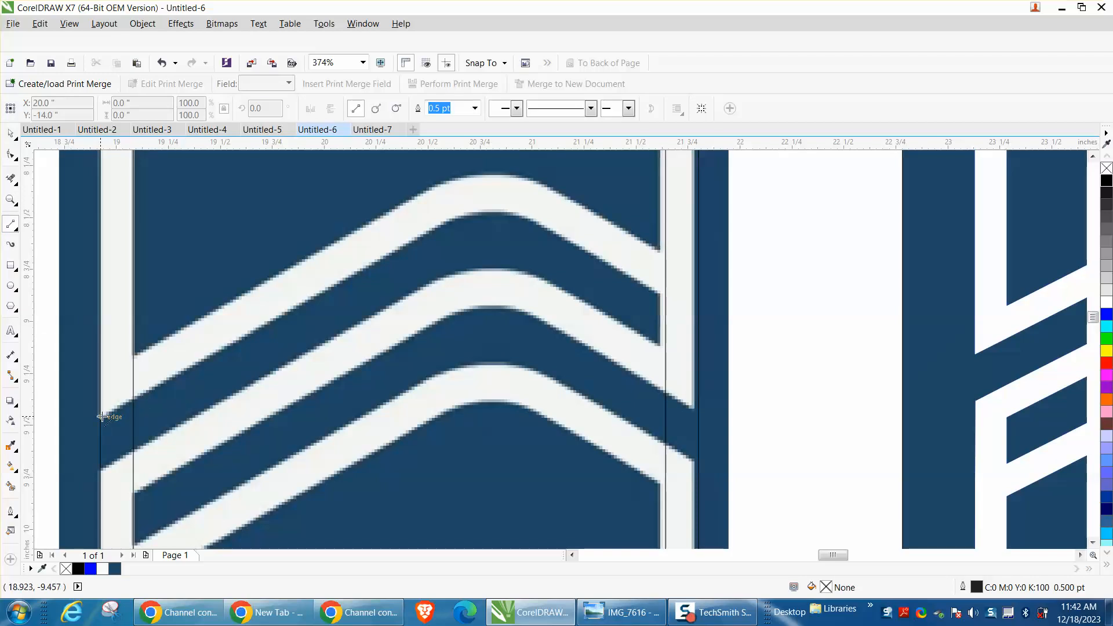
left_click_drag(100, 417, 458, 216)
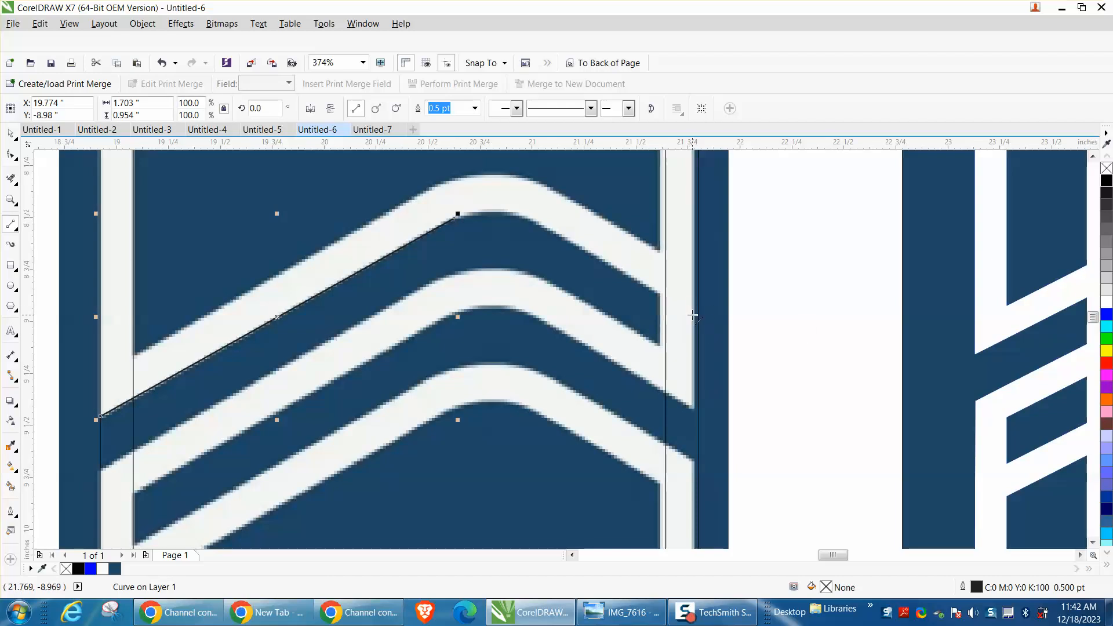
left_click_drag(692, 312, 523, 214)
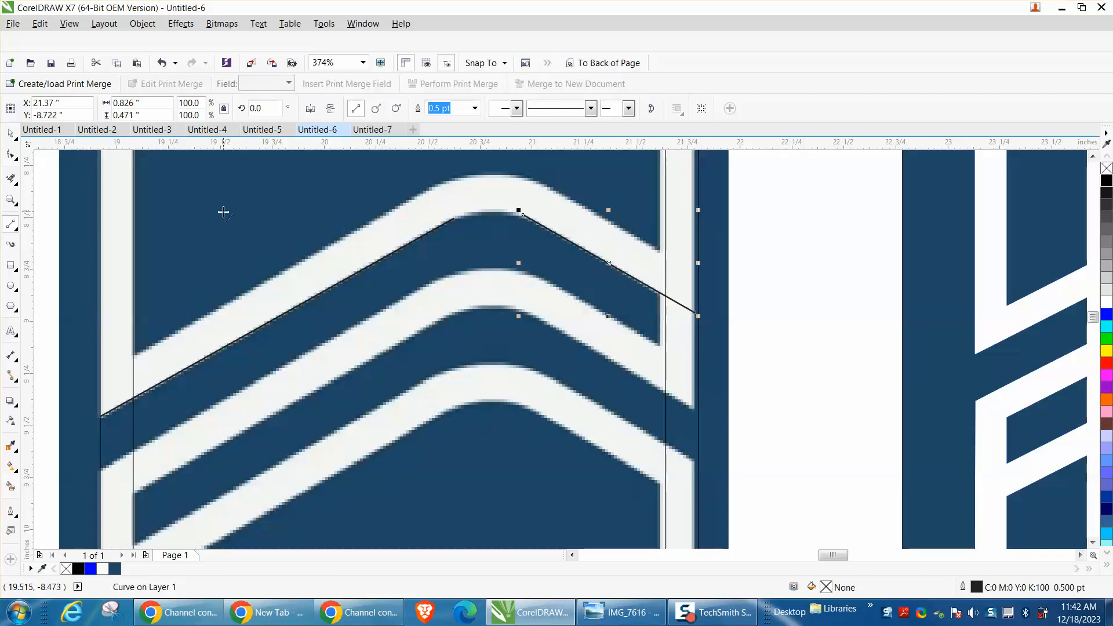
left_click(10, 199)
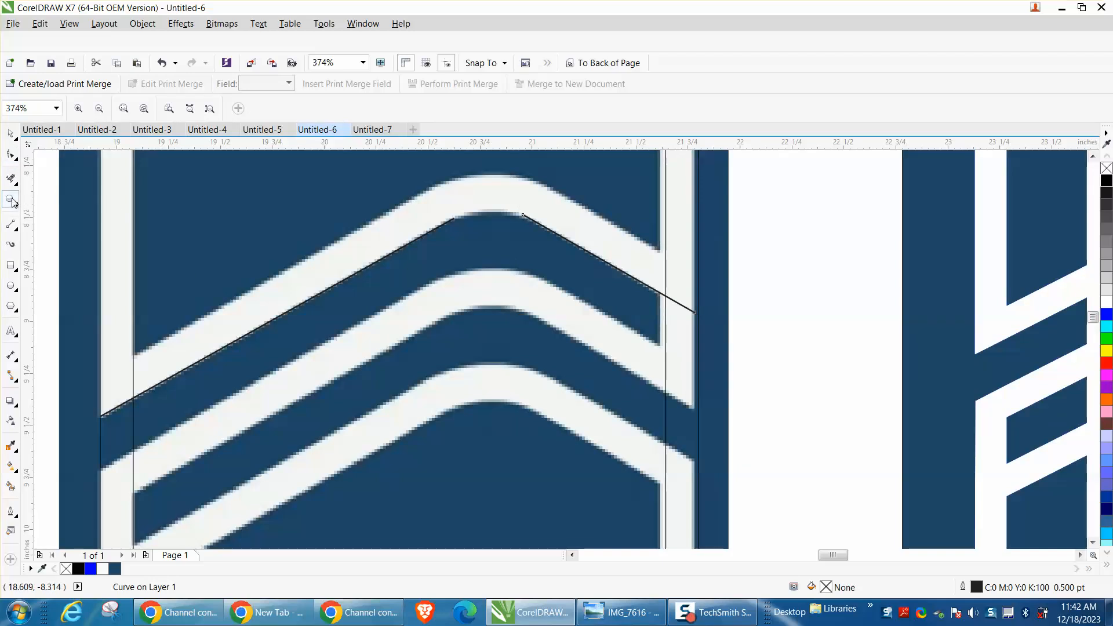
left_click_drag(362, 175, 675, 294)
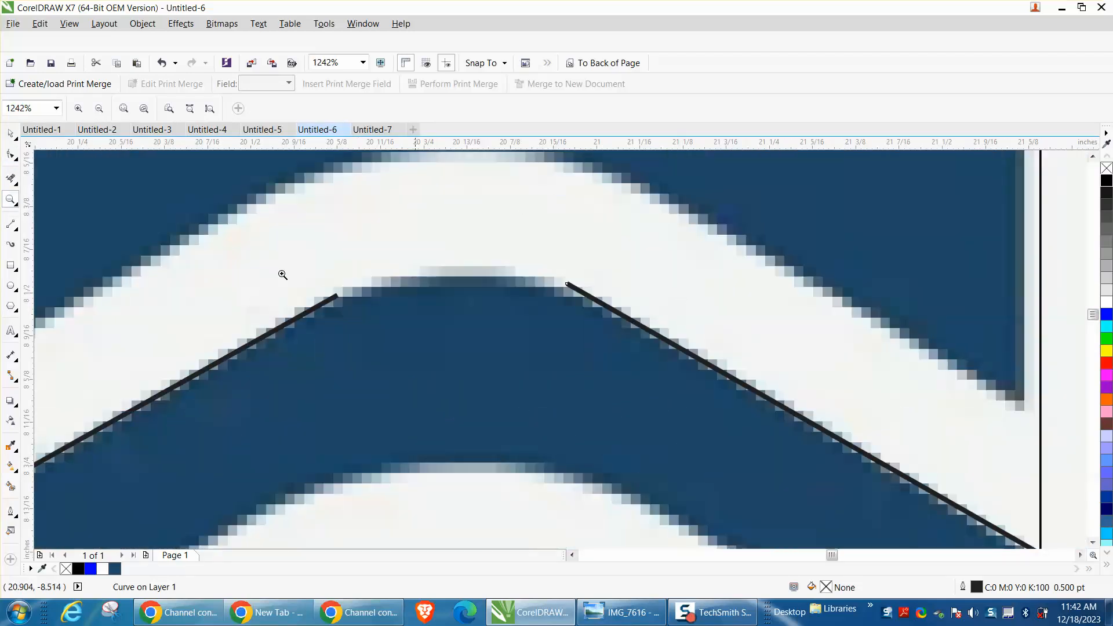
left_click(11, 225)
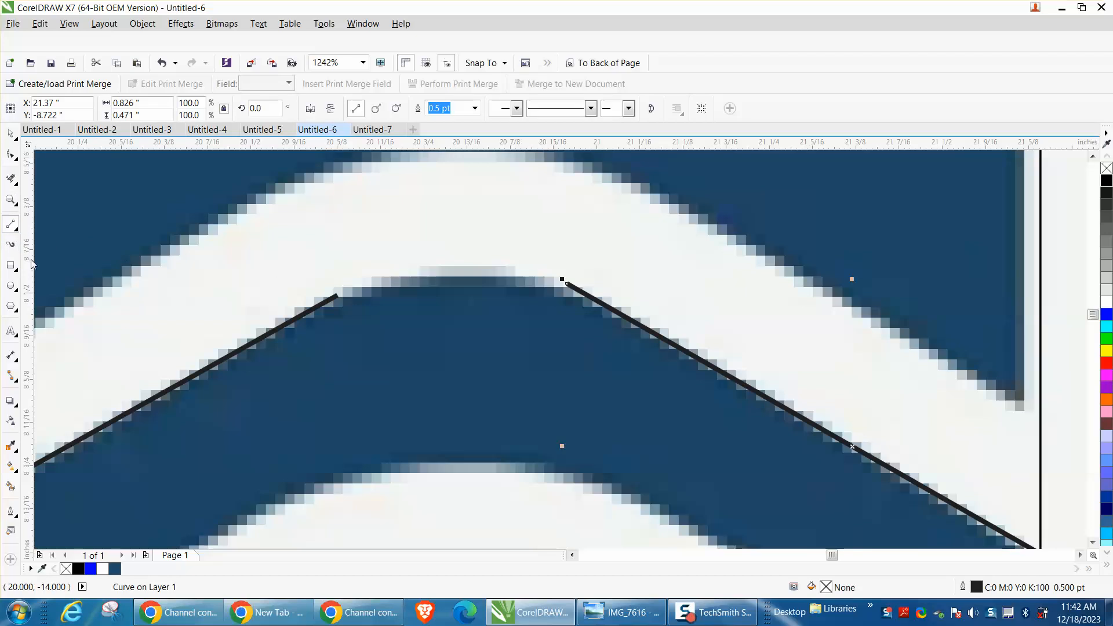
left_click(15, 228)
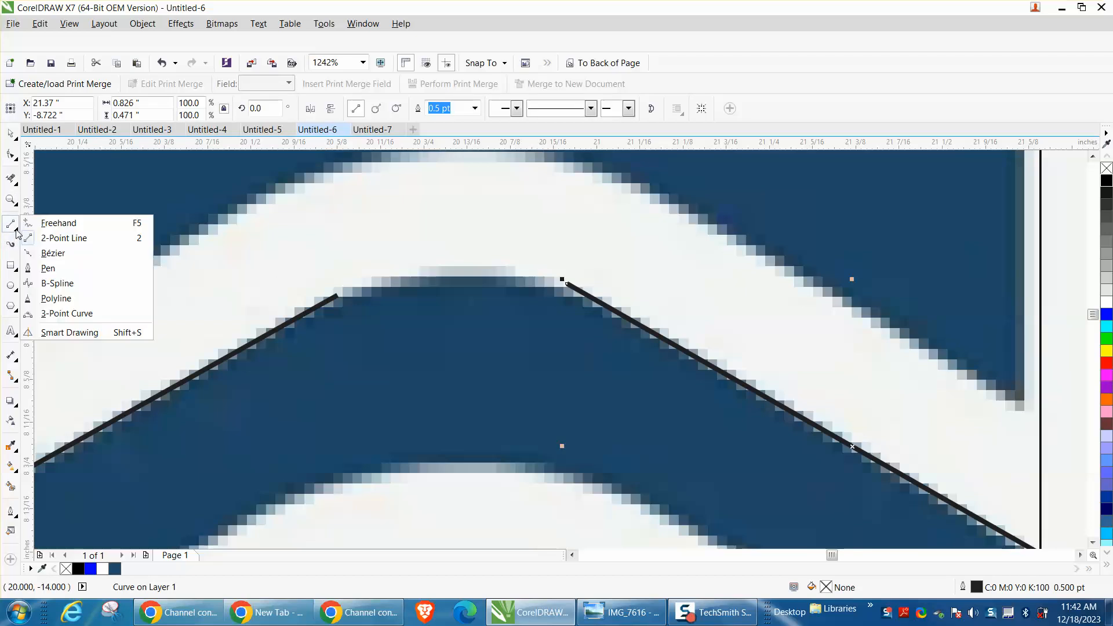
left_click(66, 314)
left_click_drag(337, 295, 569, 286)
left_click(562, 288)
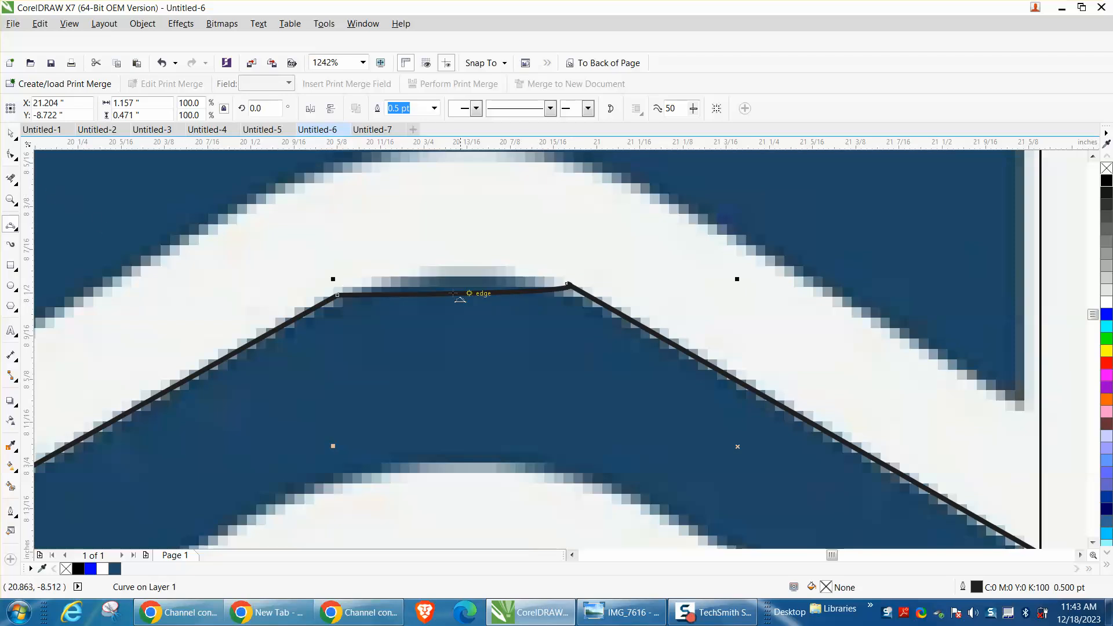
left_click(9, 136)
left_click(162, 63)
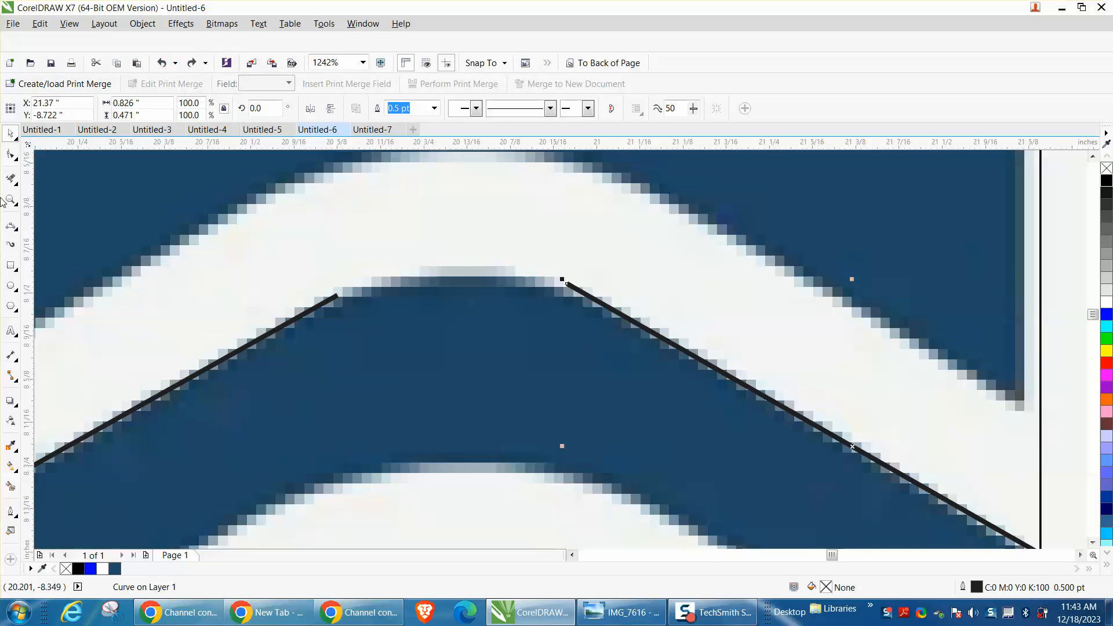
- Draw a 3-point curve over the uppermost stripe's rounded peak, joining the inner ends of the two straight lines
left_click(14, 228)
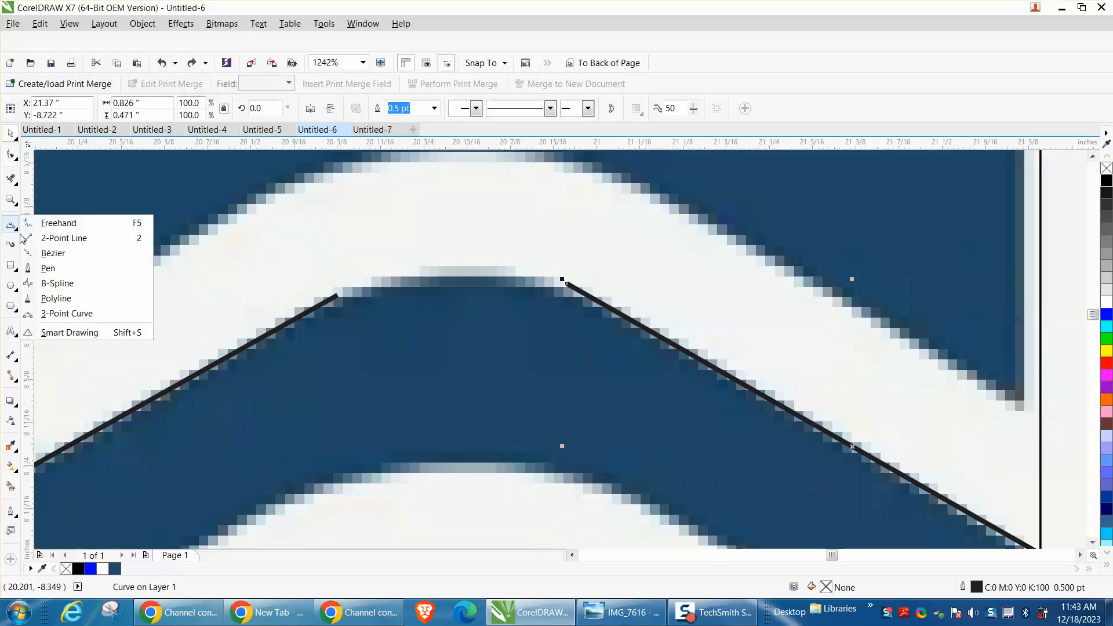
left_click(69, 314)
left_click_drag(338, 296, 568, 284)
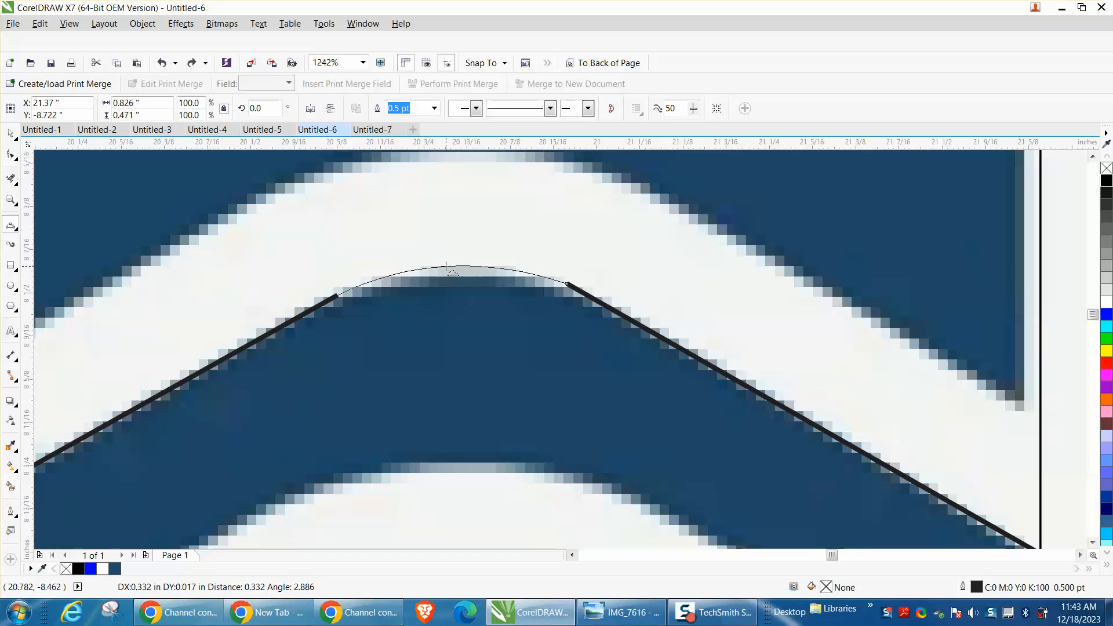
left_click(446, 267)
scroll(436, 255, "down", 5)
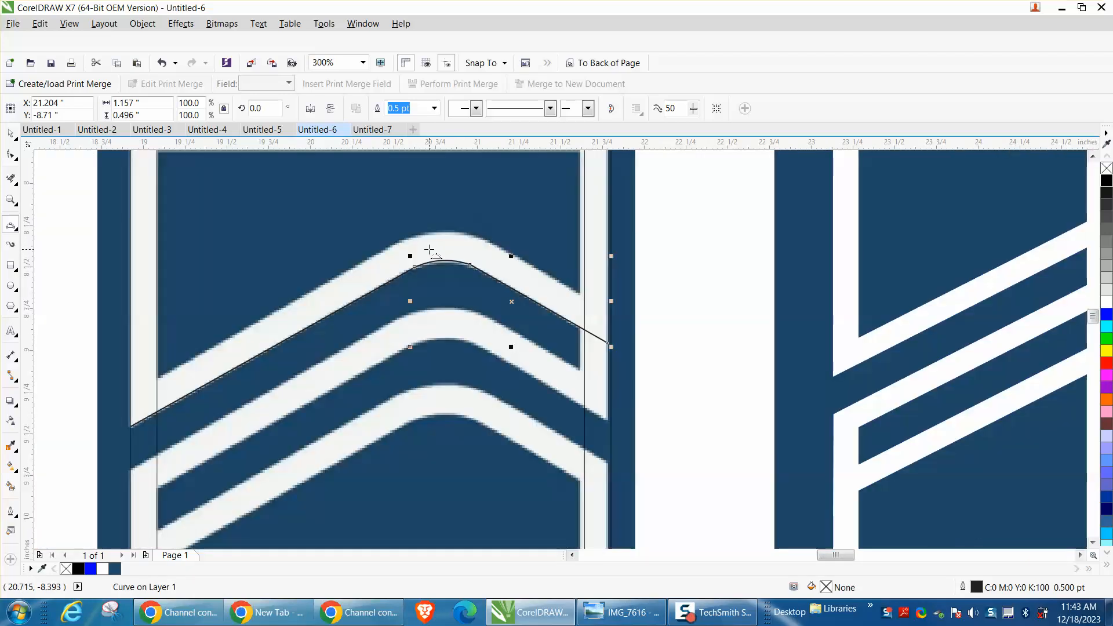
- Select the traced lines and peak arc of the uppermost stripe and combine them into a single curve
left_click(10, 133)
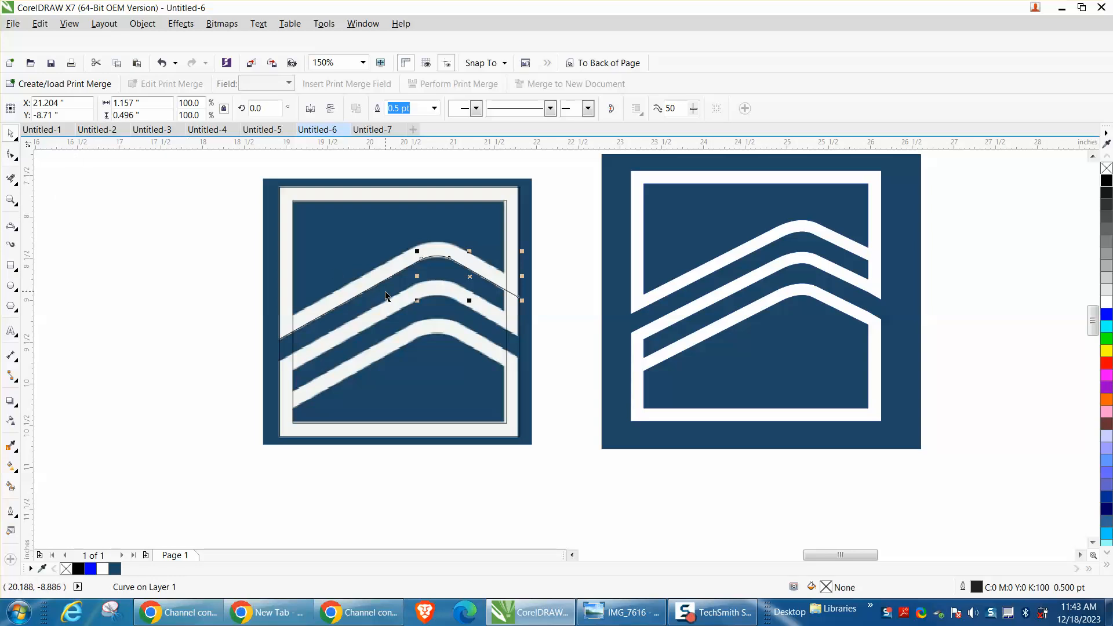
left_click_drag(238, 256, 547, 331)
left_click_drag(225, 234, 551, 336)
left_click_drag(213, 242, 572, 363)
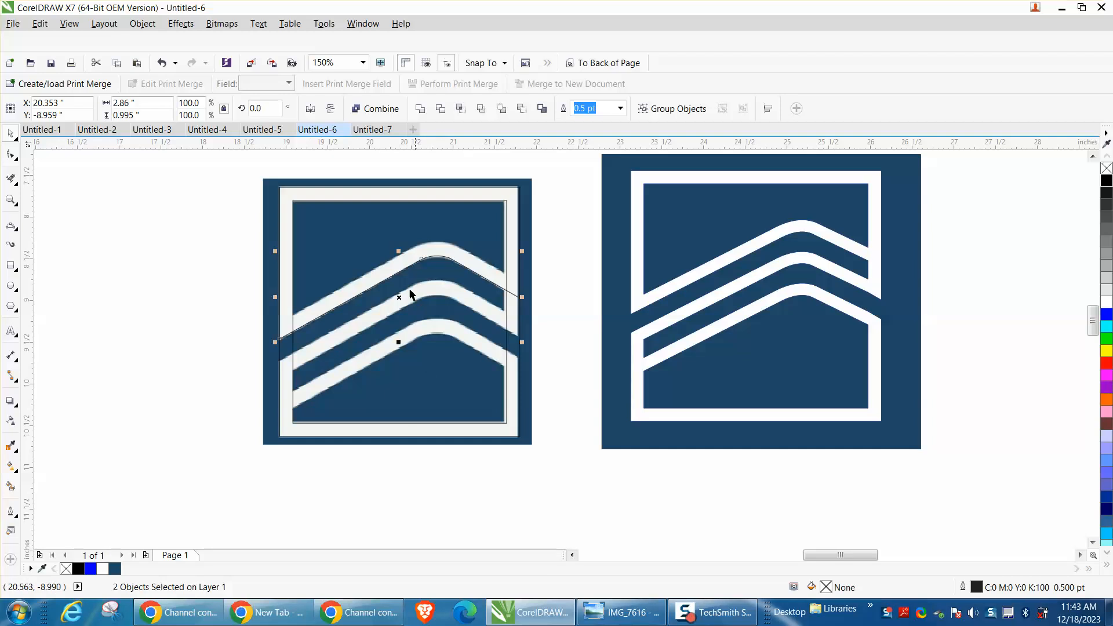
left_click(139, 24)
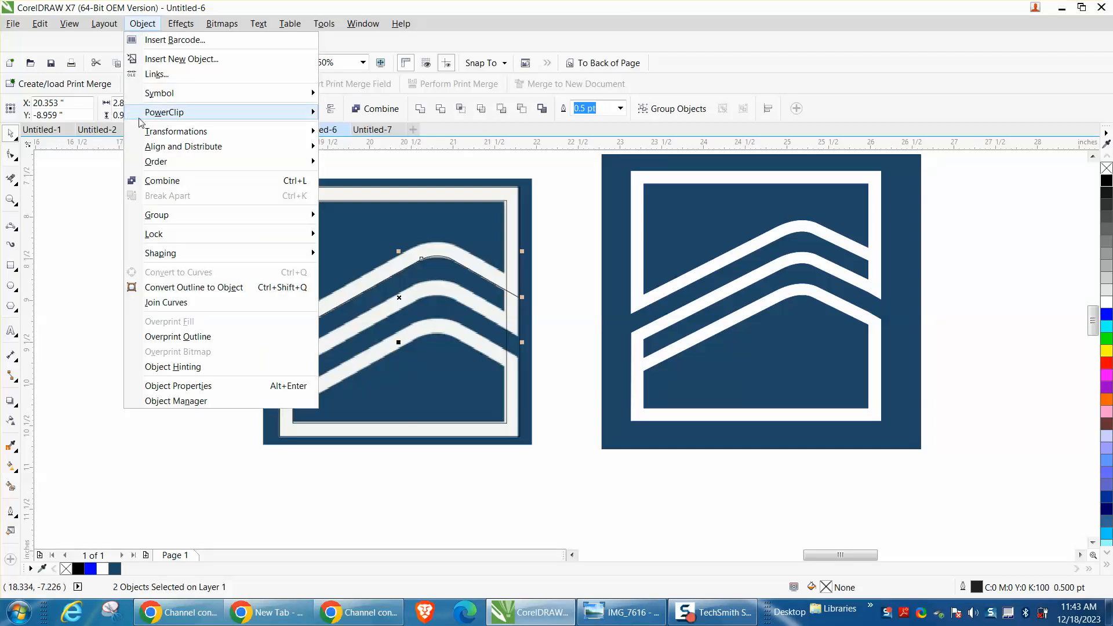
left_click(156, 182)
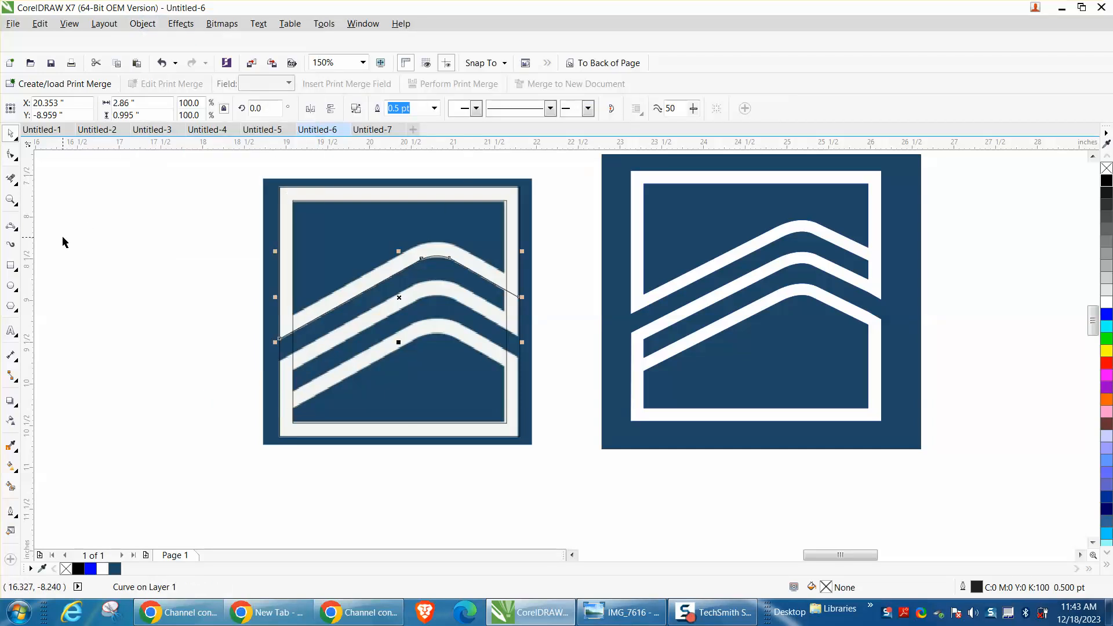
- Give the combined chevron curve a 12.0 pt outline and convert it to an object with no fill and a black outline
left_click(434, 108)
left_click(399, 250)
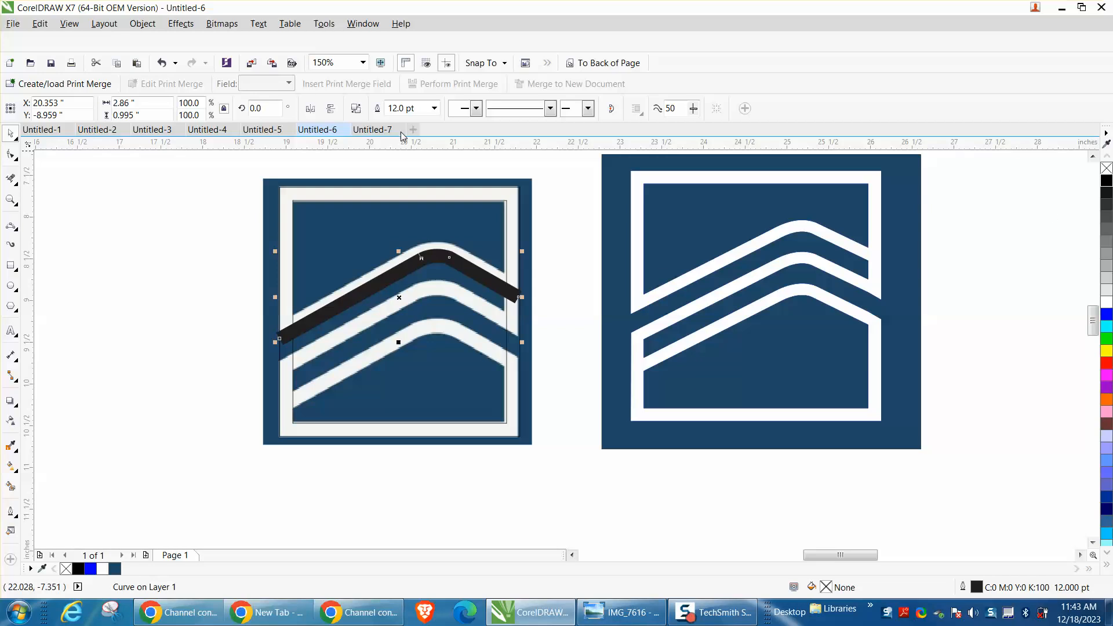
left_click(142, 27)
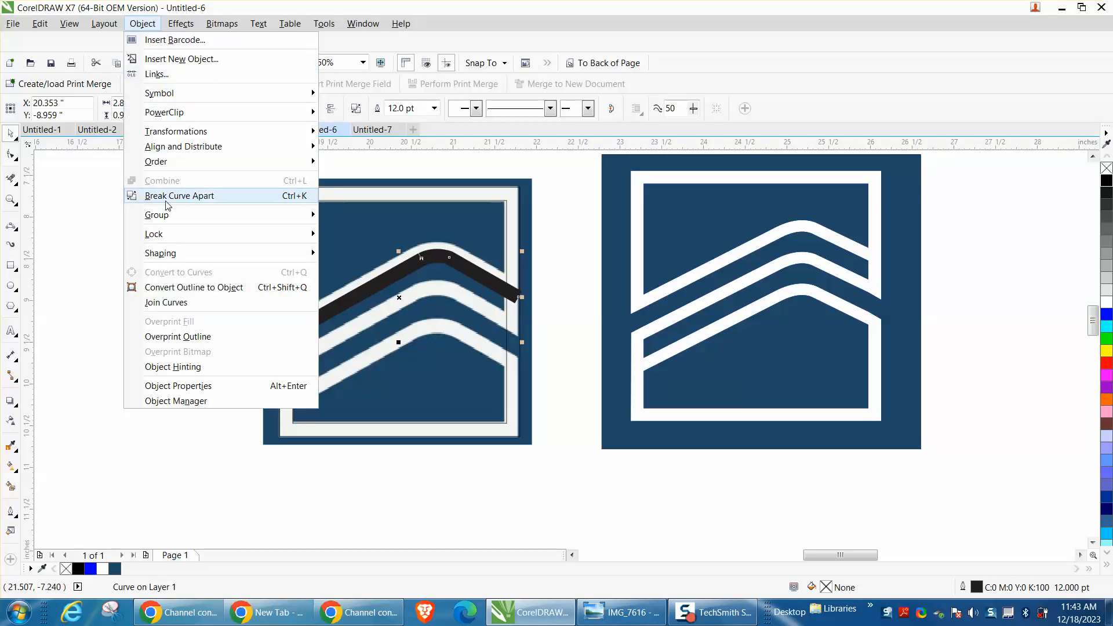
left_click(180, 288)
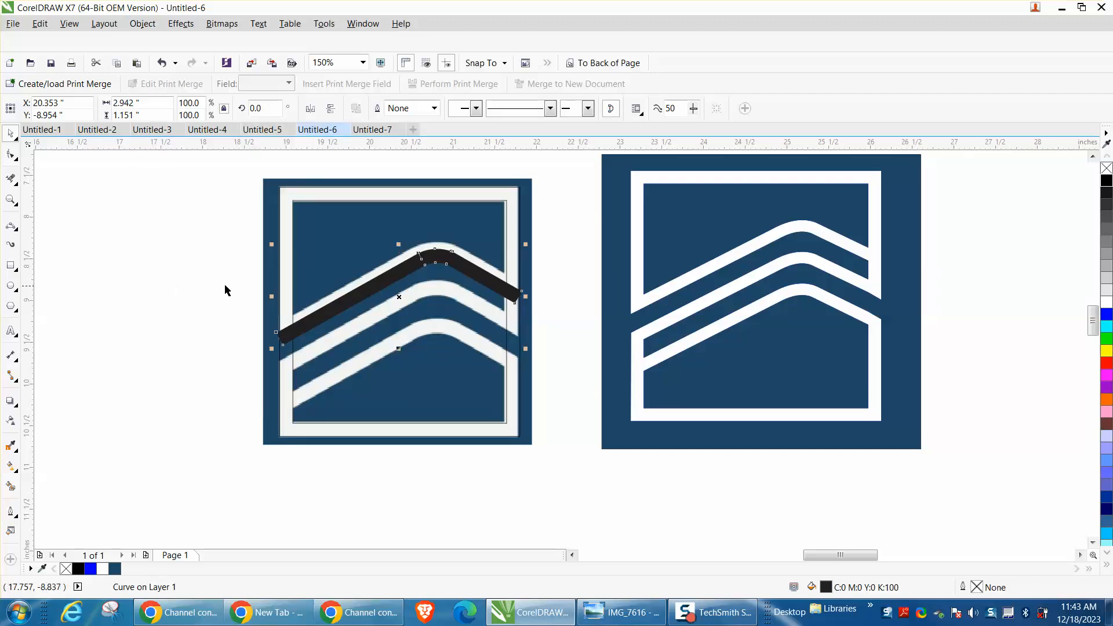
left_click(1106, 168)
right_click(1106, 180)
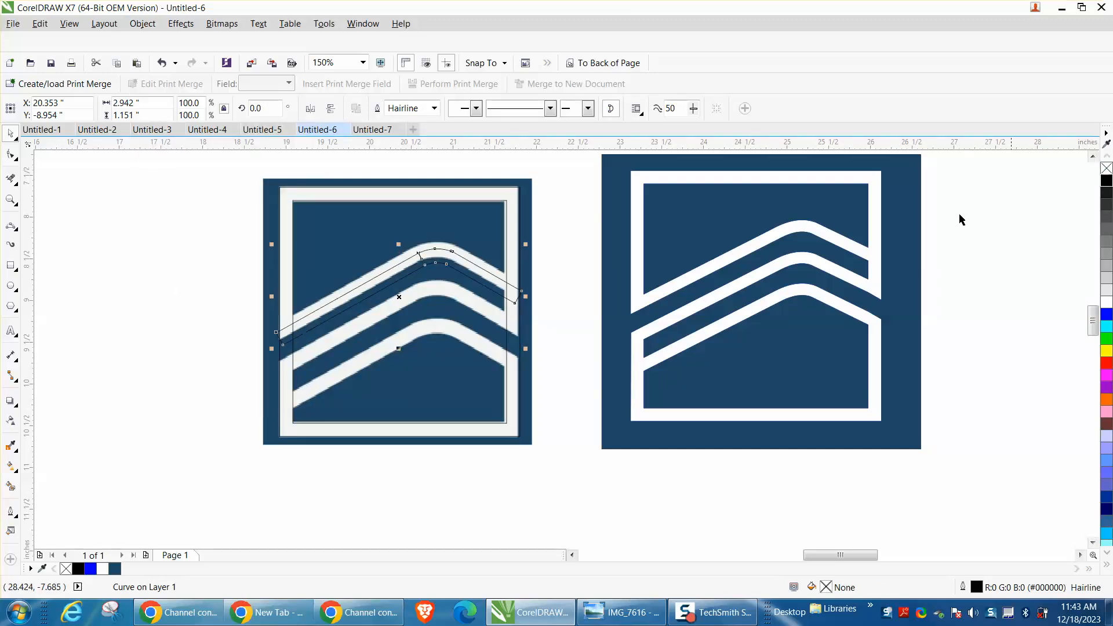
- Close the small gap in the stripe's upper edge by moving the straight section's end node onto the arc's start node
left_click(11, 202)
left_click_drag(235, 212, 647, 411)
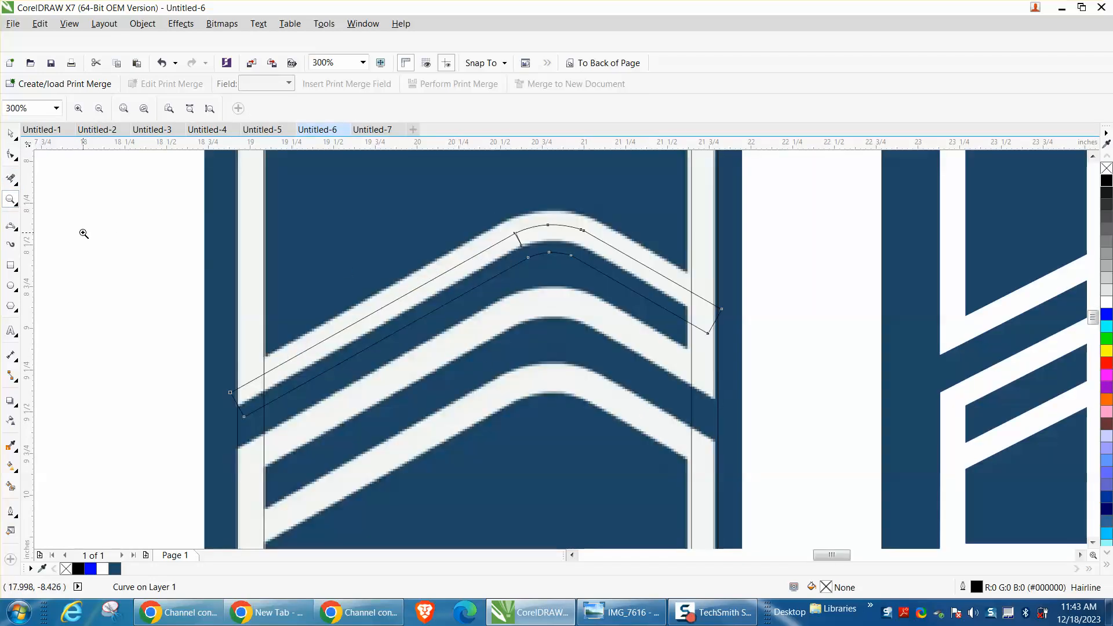
left_click(10, 201)
left_click_drag(509, 231, 558, 258)
left_click(10, 153)
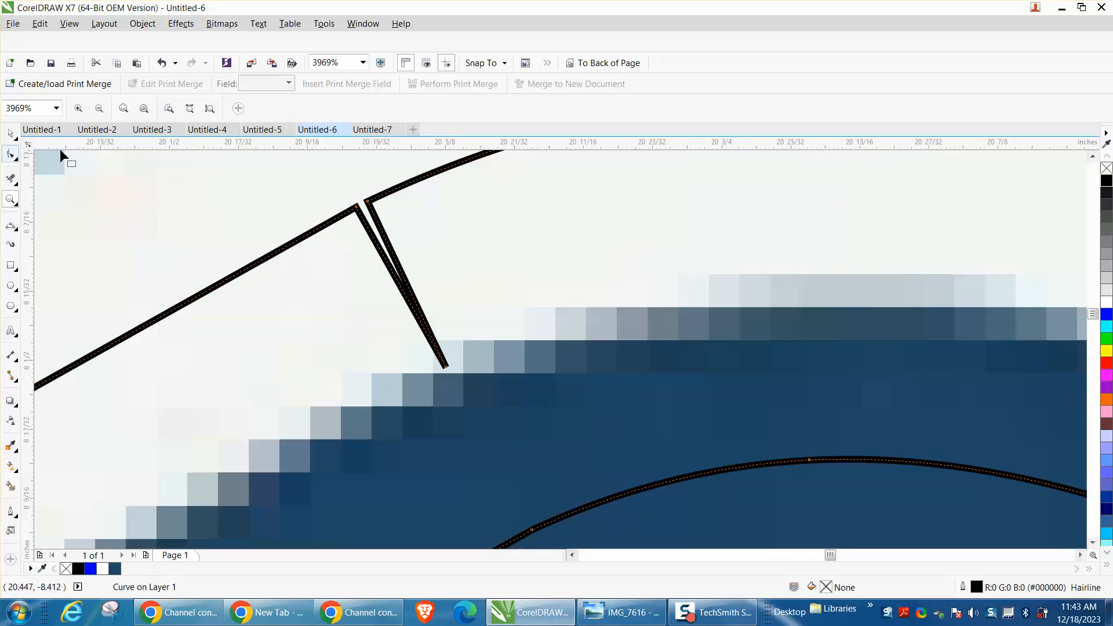
left_click(370, 202)
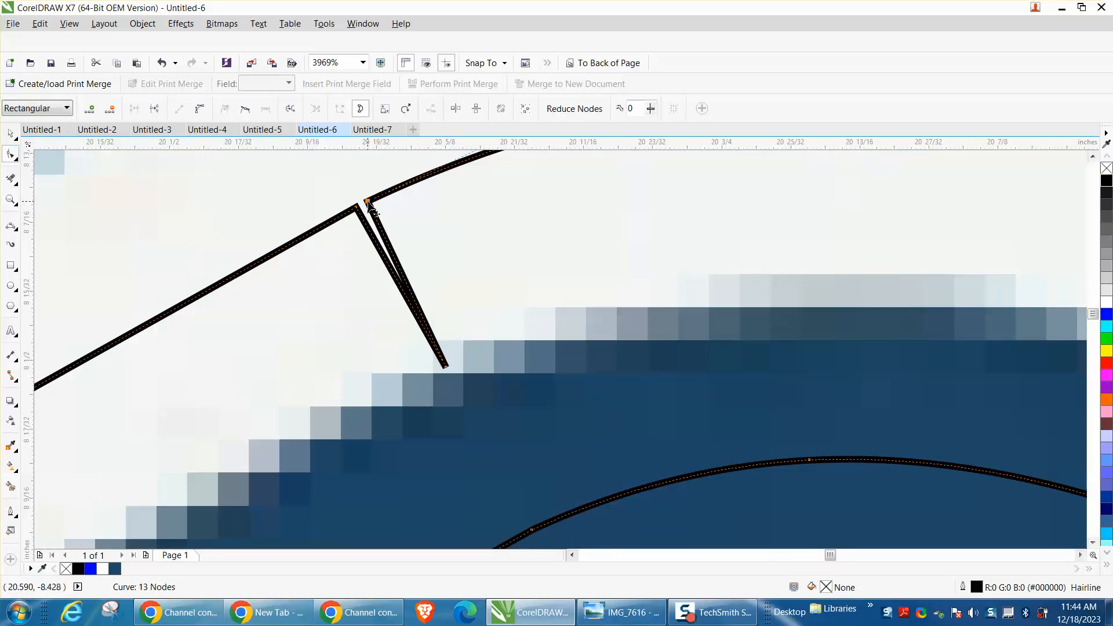
left_click(356, 208)
left_click_drag(356, 207, 368, 201)
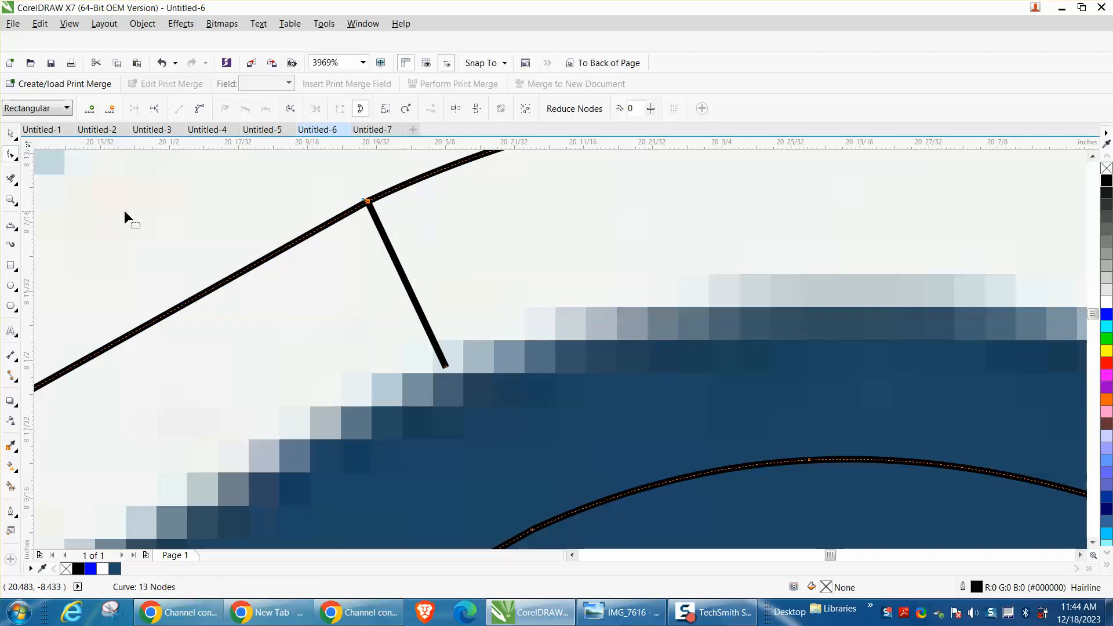
- Delete the stray spur segment below the joined node with the Virtual Segment Delete tool
left_click(11, 178)
left_click_drag(433, 255, 370, 293)
scroll(375, 289, "down", 4)
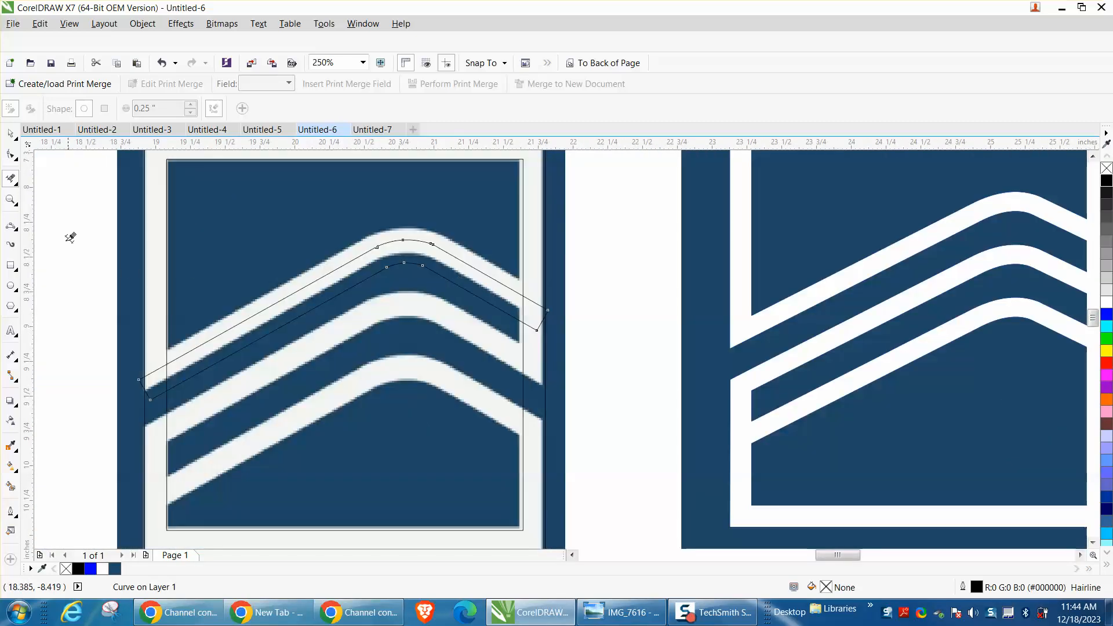
- Try nudging the chevron outline upward with a nudge distance of 0.2 inches
left_click(11, 134)
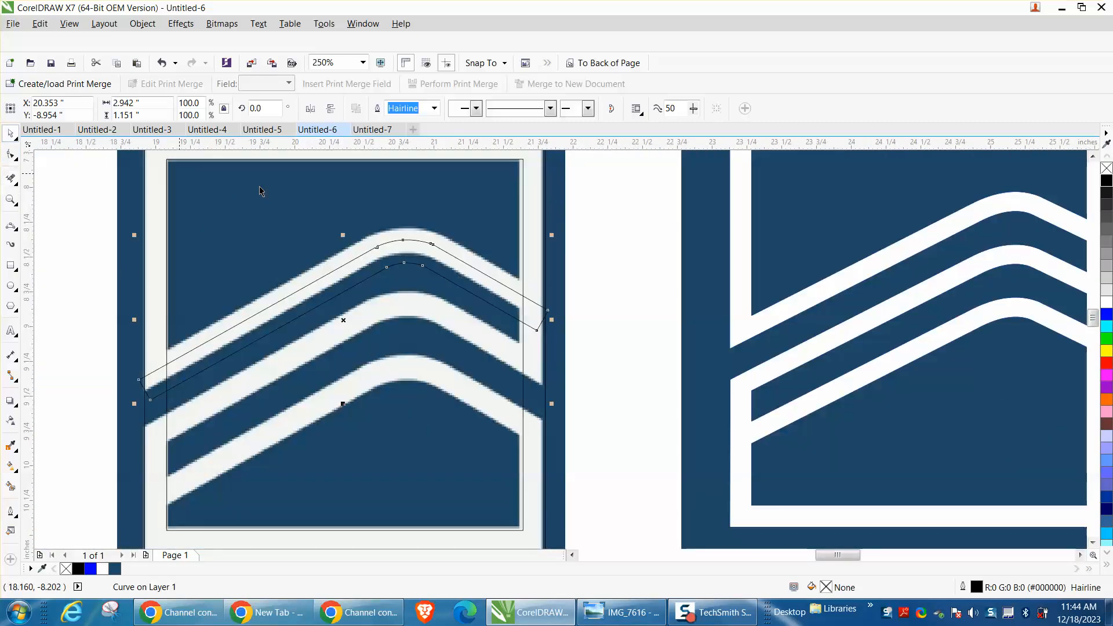
left_click(635, 262)
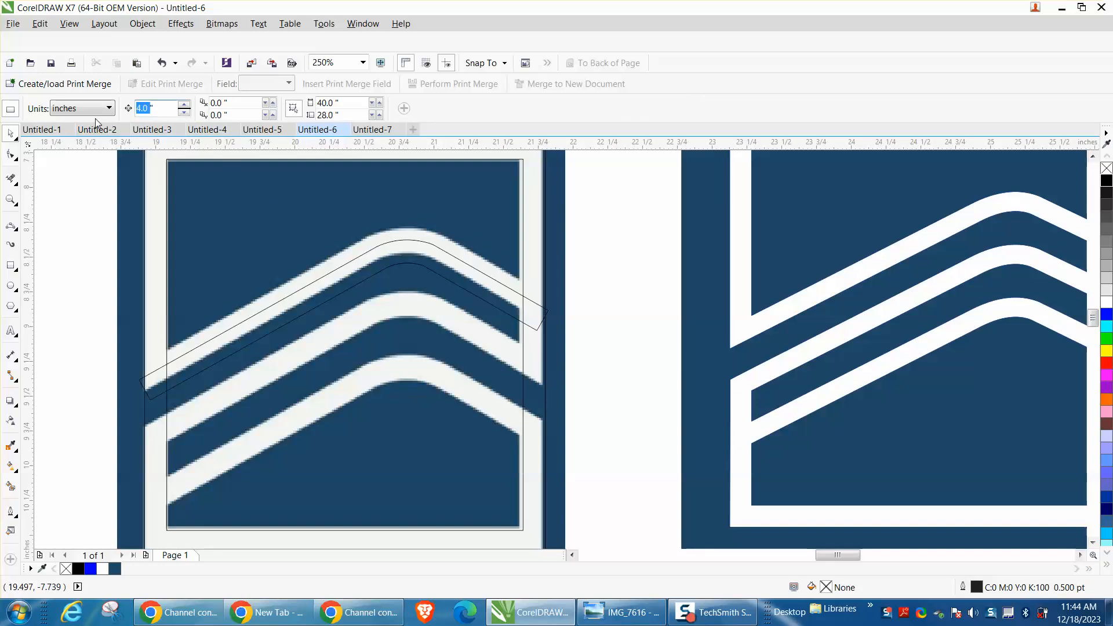
type(".2")
left_click(543, 309)
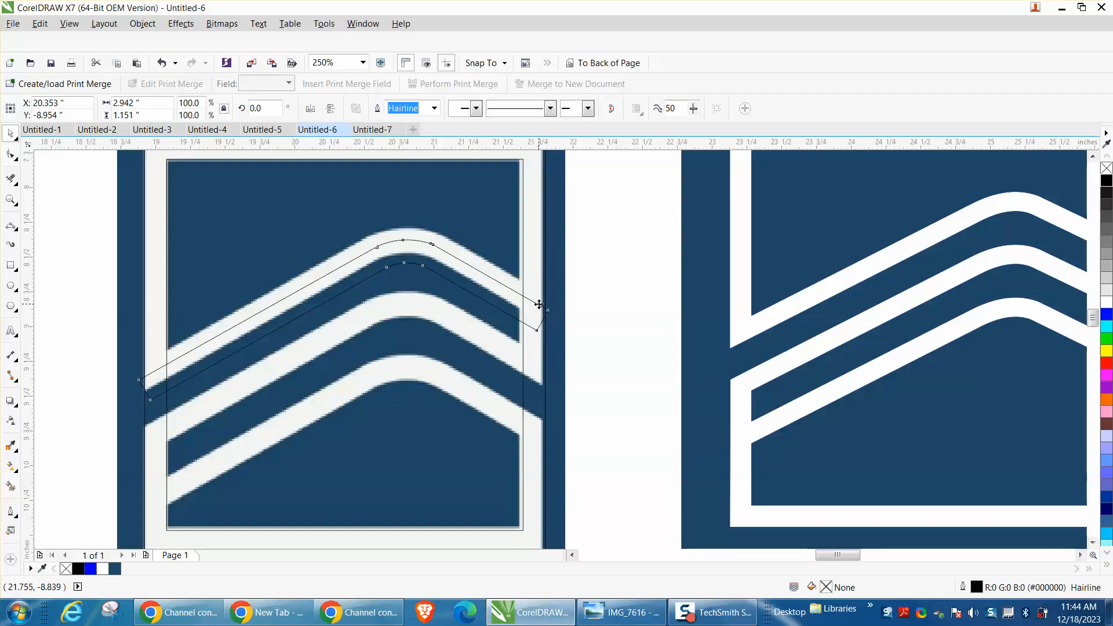
key("Up")
key("Down")
- Set the nudge distance to 0.1 inches and nudge the chevron outline up once onto the uppermost white stripe
left_click(603, 283)
left_click_drag(159, 110, 62, 117)
type(".1")
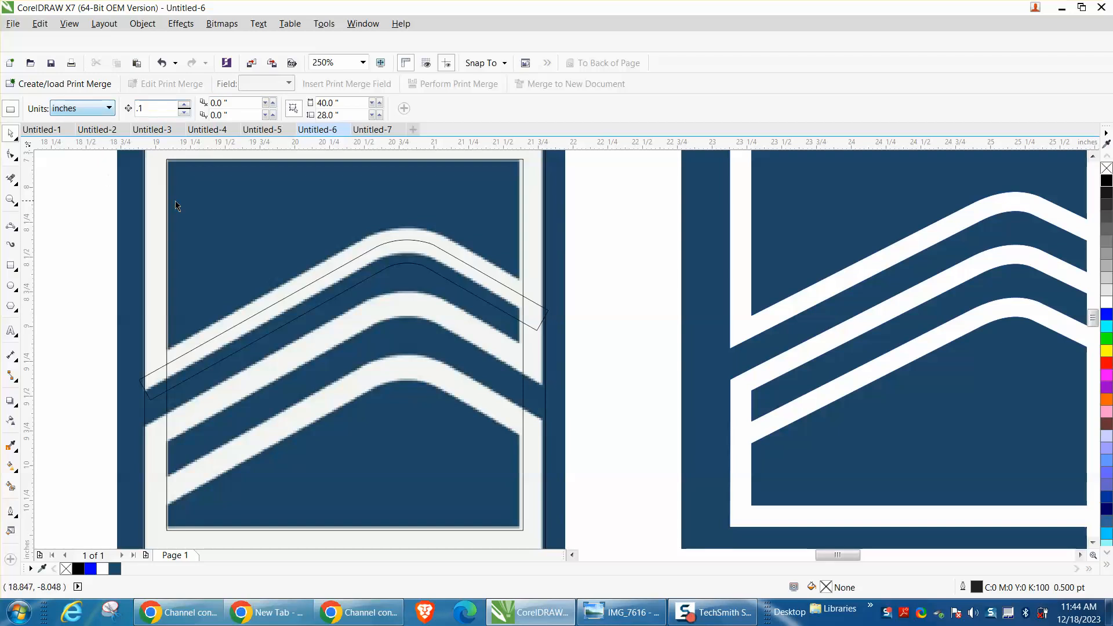
left_click(411, 241)
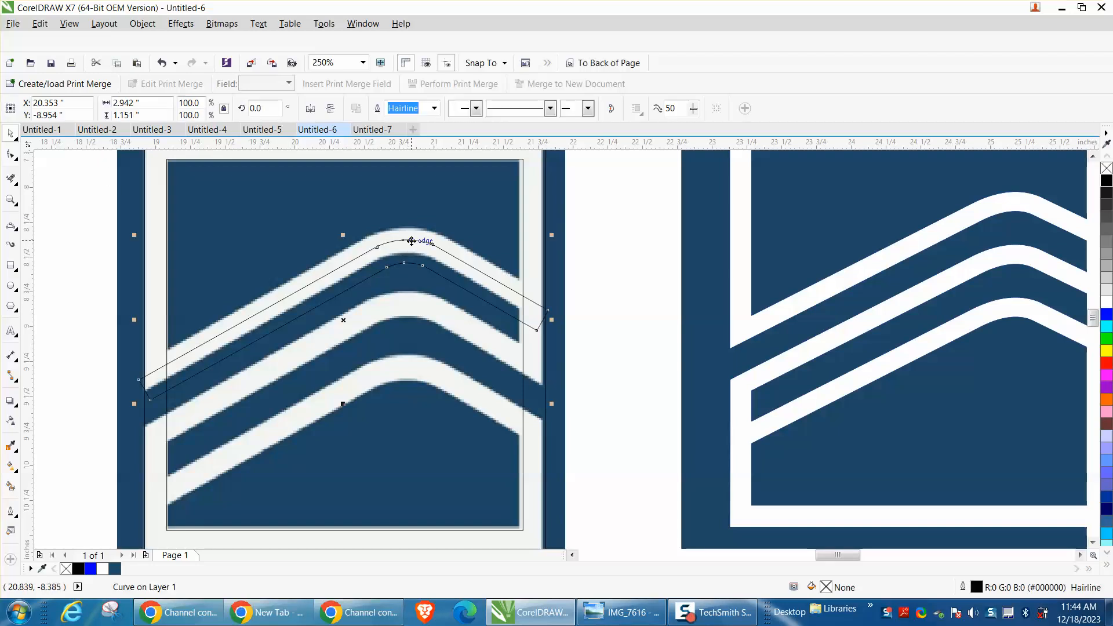
key("Up")
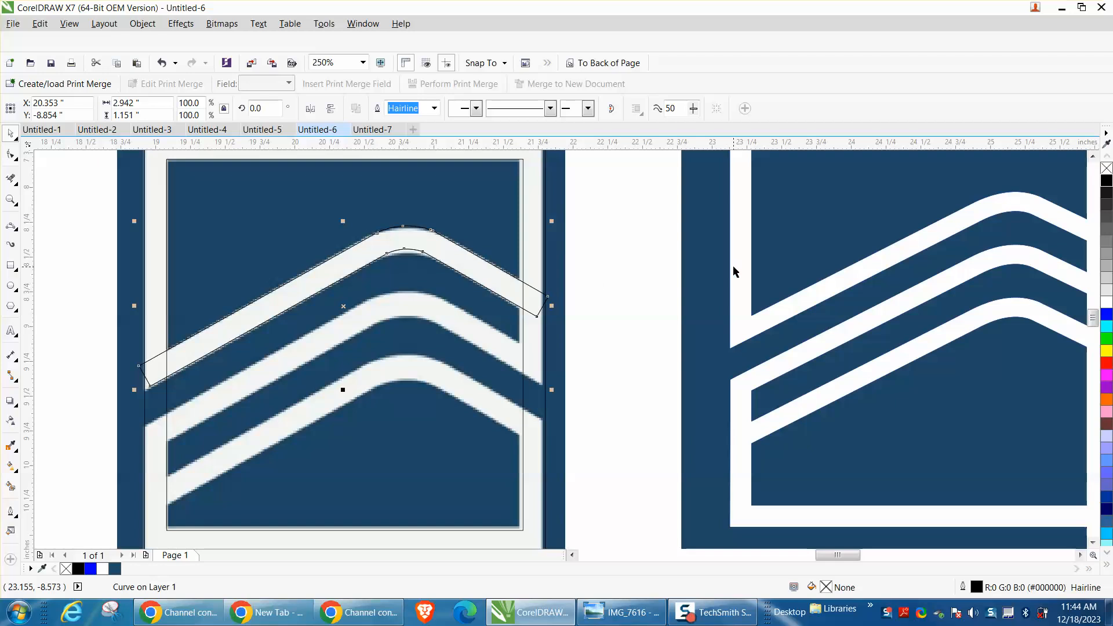
- Duplicate the chevron outline straight down onto the middle and lowest white stripes of the reference logo
left_click_drag(346, 306, 334, 374)
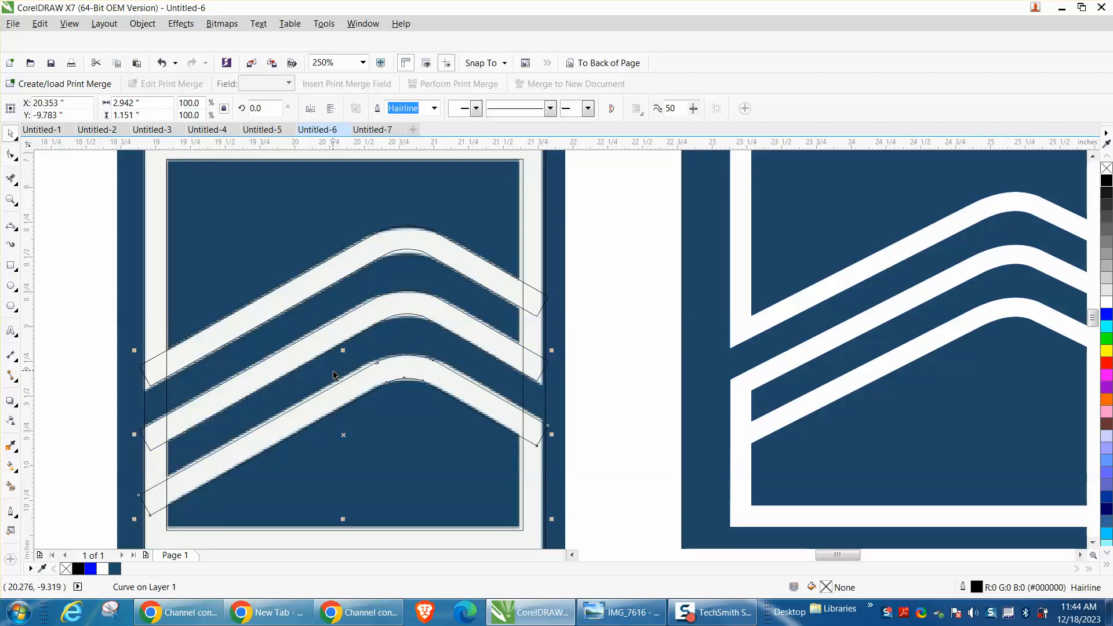
scroll(348, 380, "down", 4)
left_click(426, 308)
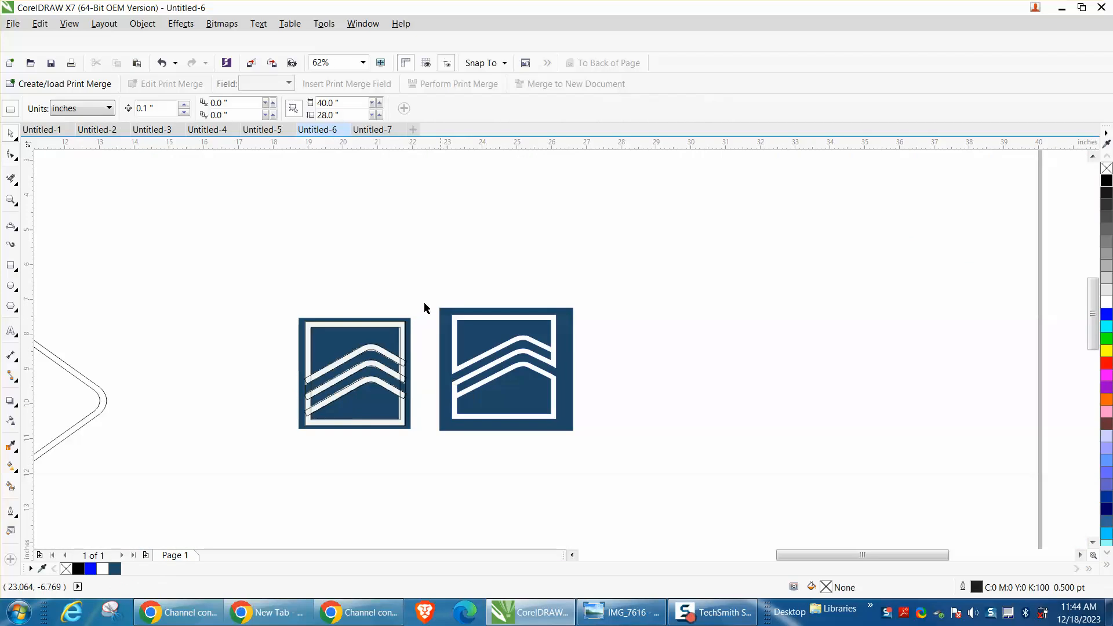
- Set the nudge distance to 8 inches and nudge the reference image up once, away from the traced outlines
left_click(408, 322)
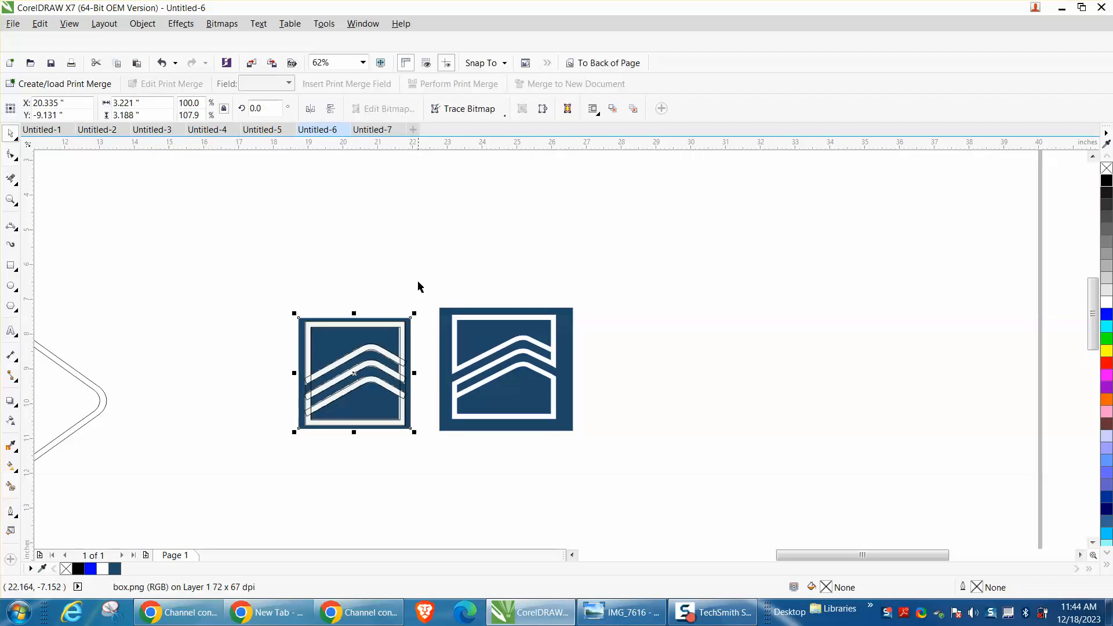
left_click(313, 179)
left_click(172, 112)
type("8")
left_click(409, 323)
key("Up")
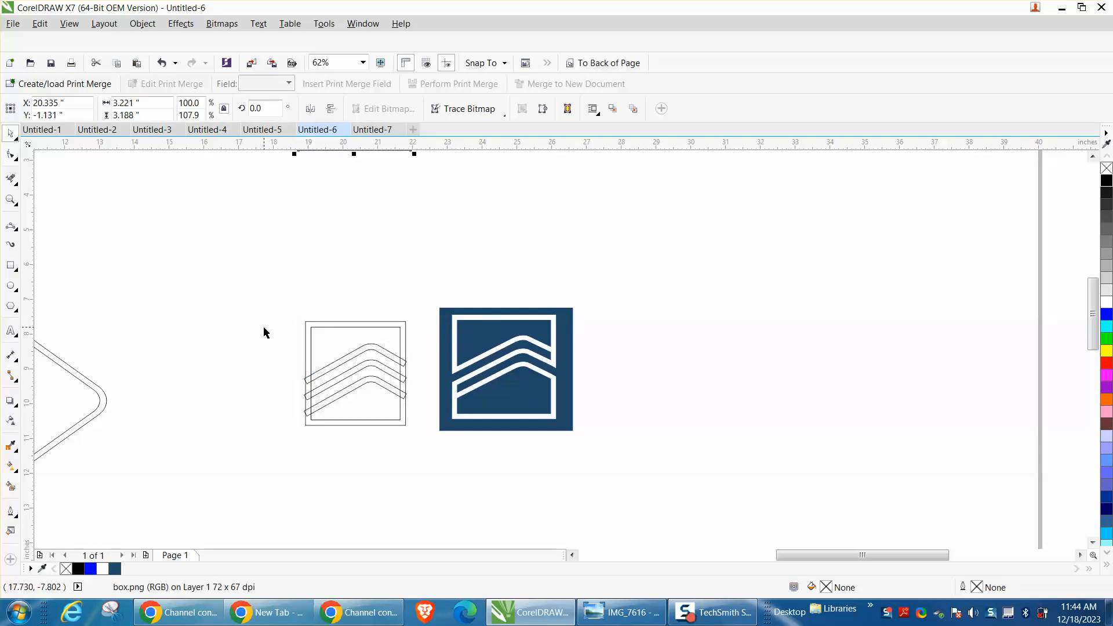
- Examine the traced frame and three stripe outlines beside the solid blue logo
left_click(11, 200)
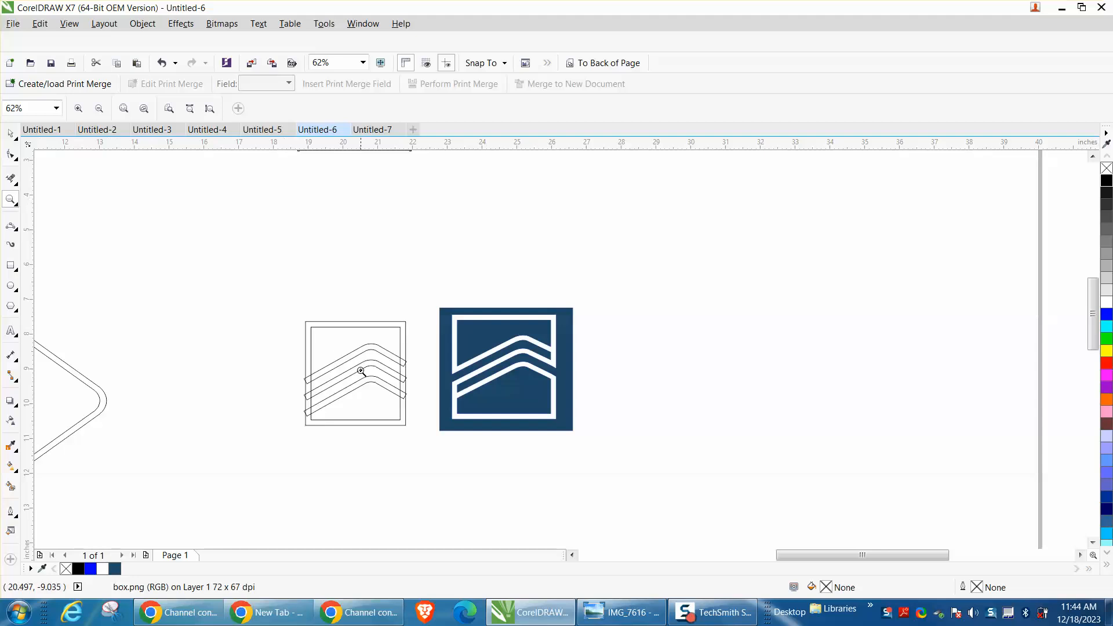
right_click(330, 355)
left_click_drag(316, 246, 425, 303)
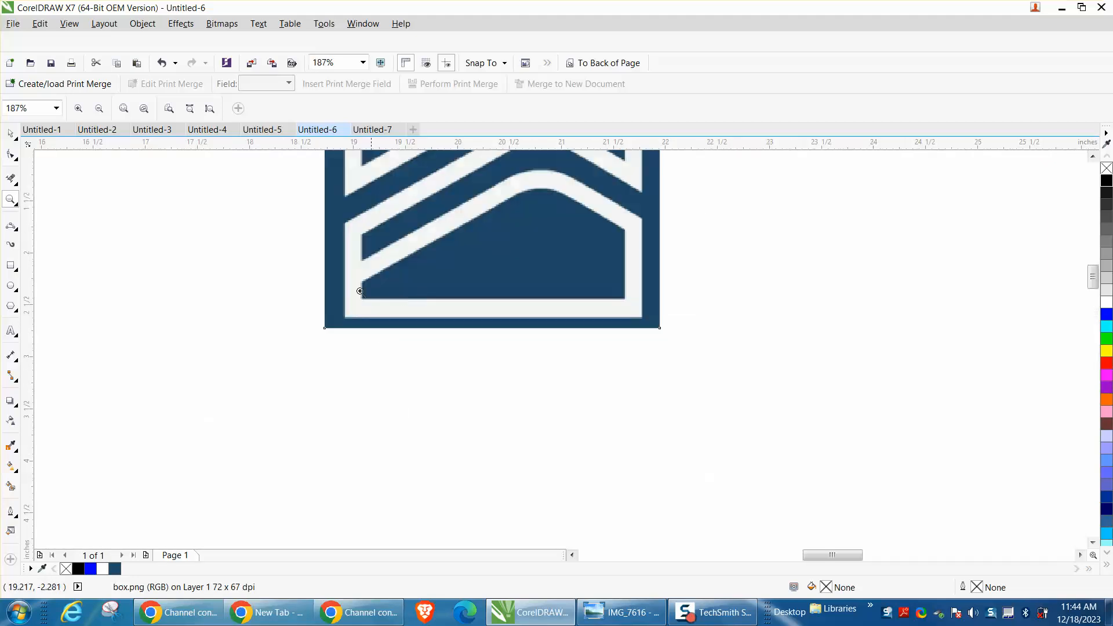
scroll(367, 288, "down", 5)
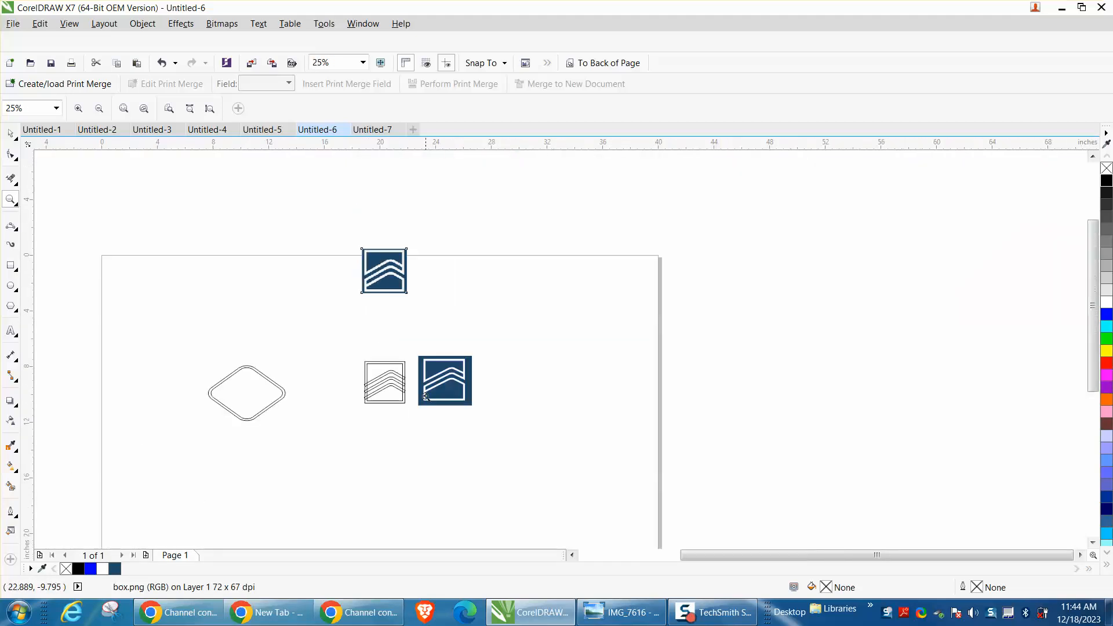
scroll(480, 407, "up", 4)
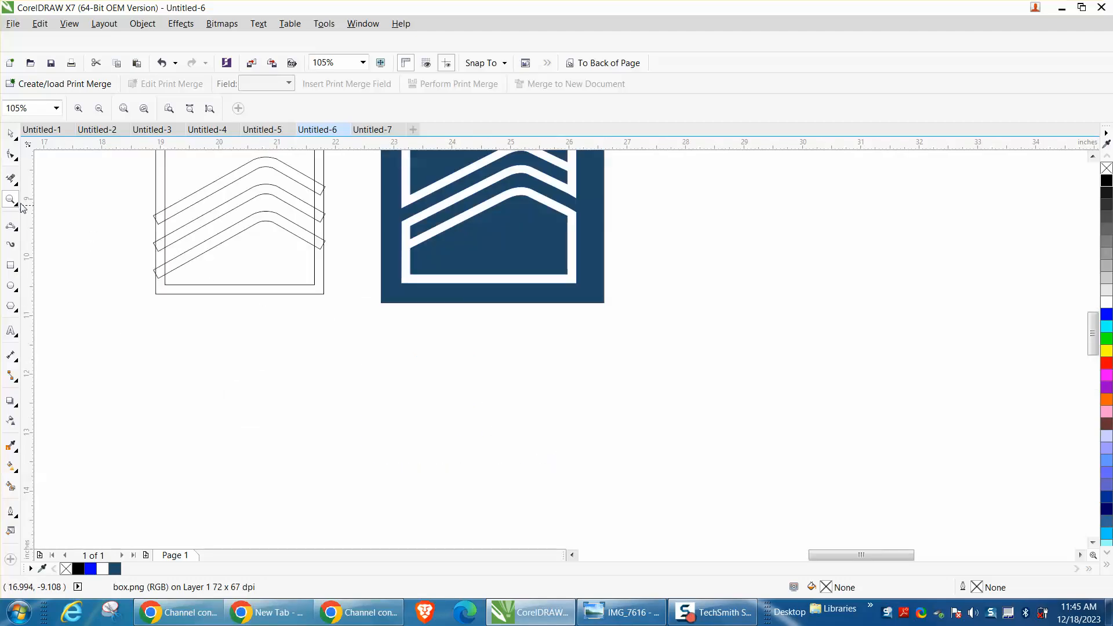
scroll(181, 269, "down", 4)
left_click_drag(163, 220, 331, 288)
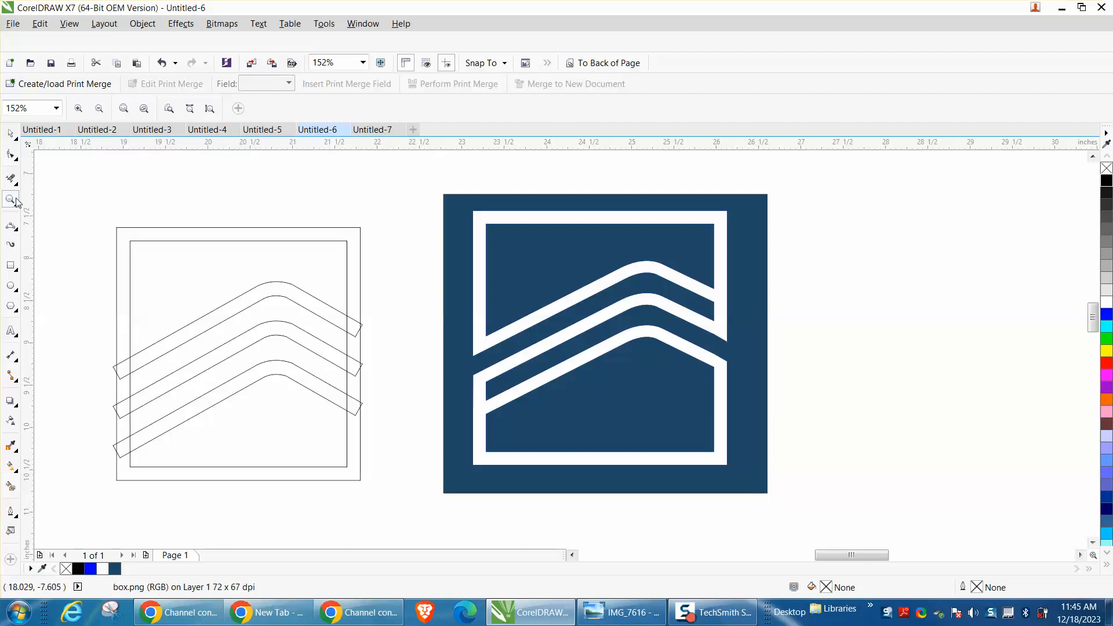
- Reshape the three chevron stripes by moving each one's lower left end corner outward past the frame's outer left edge
left_click_drag(71, 314, 411, 427)
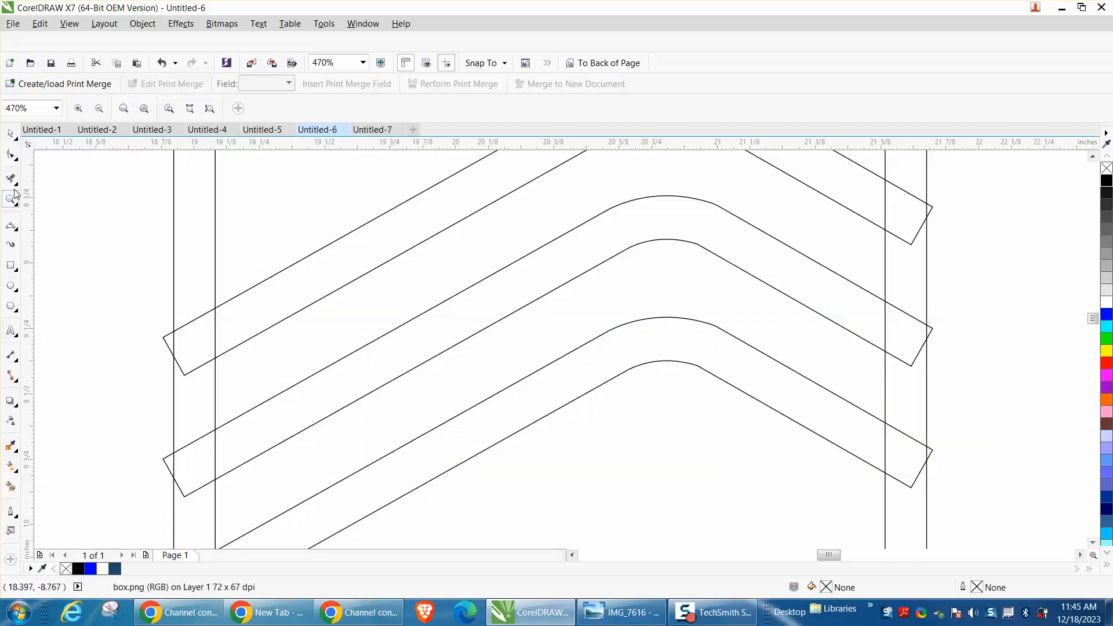
left_click(14, 156)
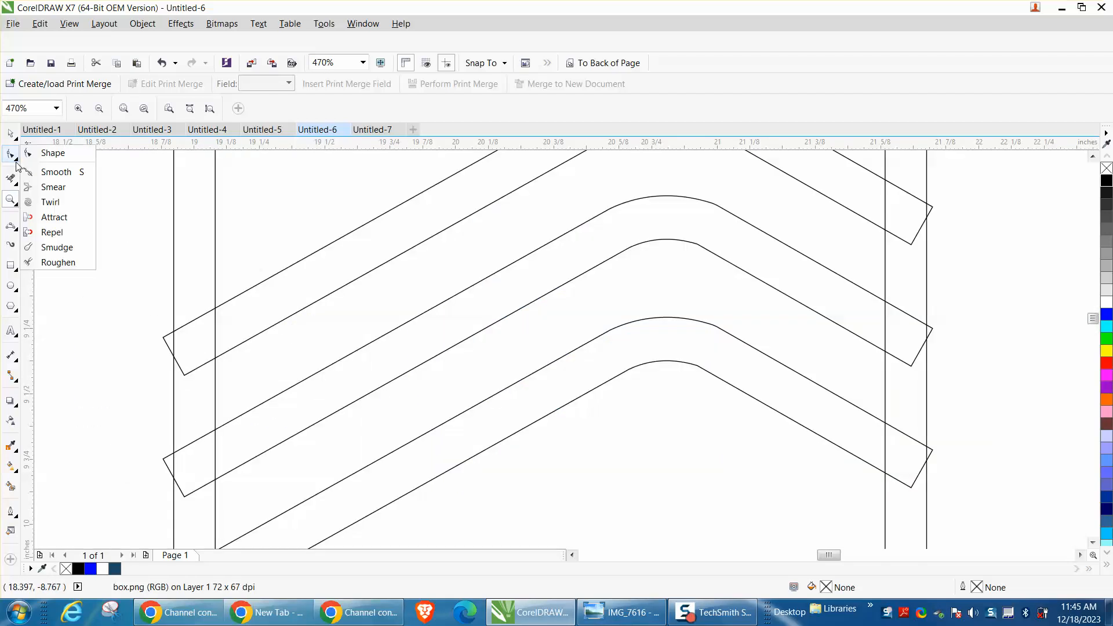
left_click(51, 153)
left_click(183, 374)
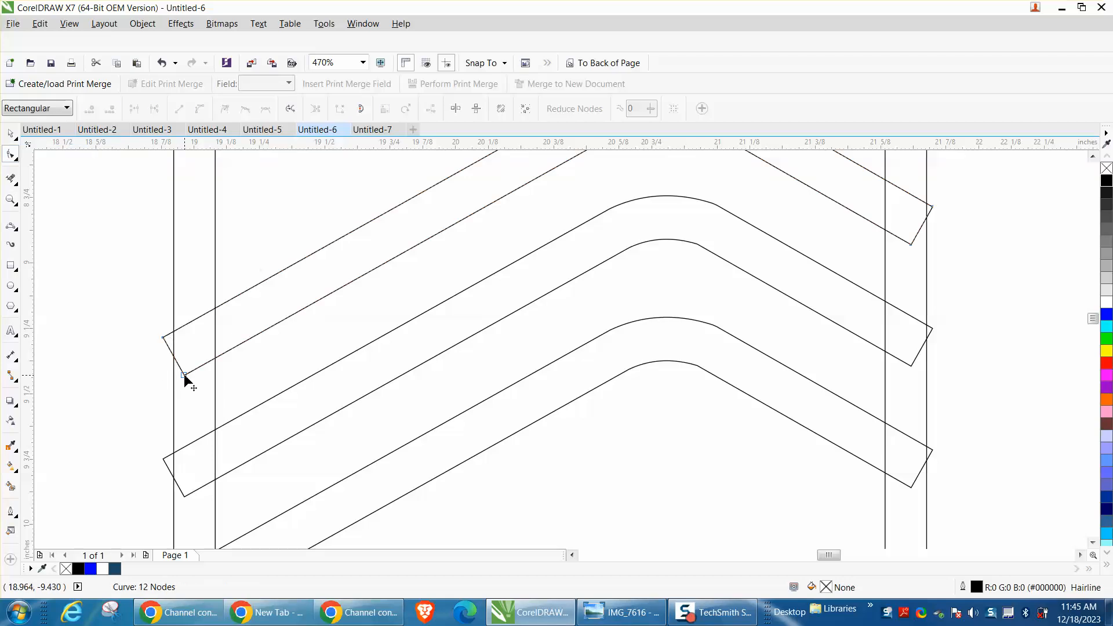
left_click_drag(183, 373, 169, 384)
scroll(169, 384, "down", 2)
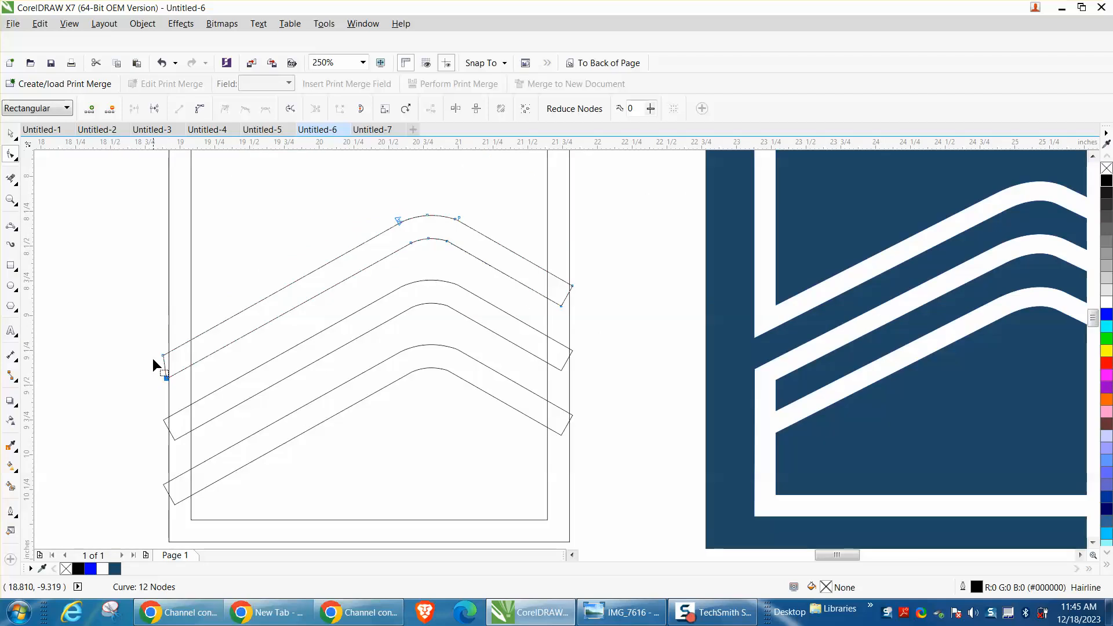
left_click(175, 440)
left_click_drag(175, 440, 163, 446)
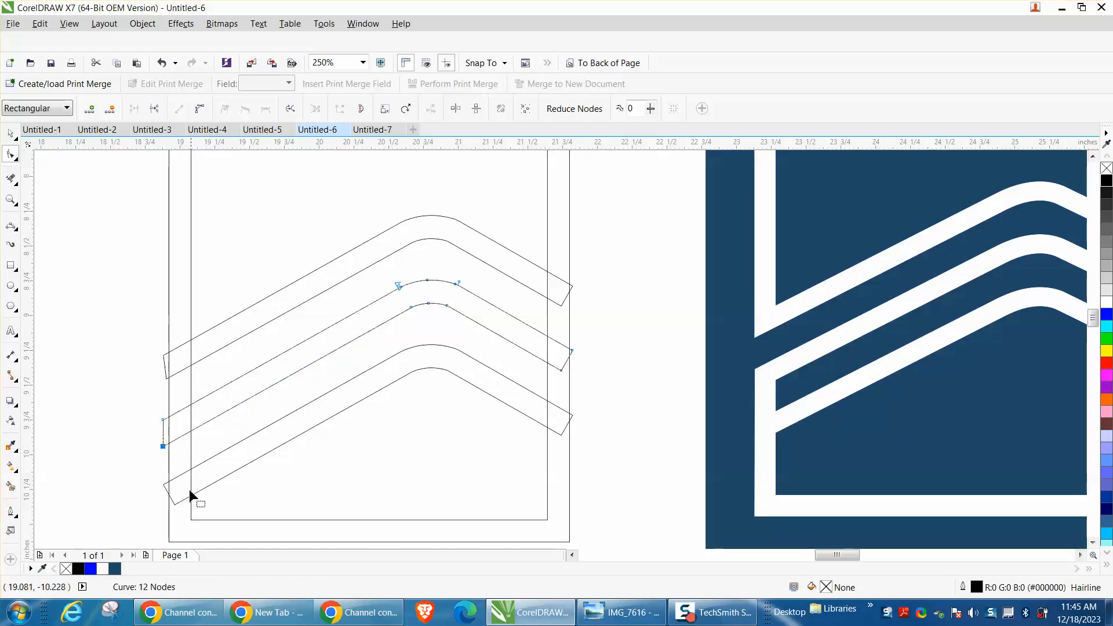
left_click(176, 502)
left_click_drag(173, 505, 158, 514)
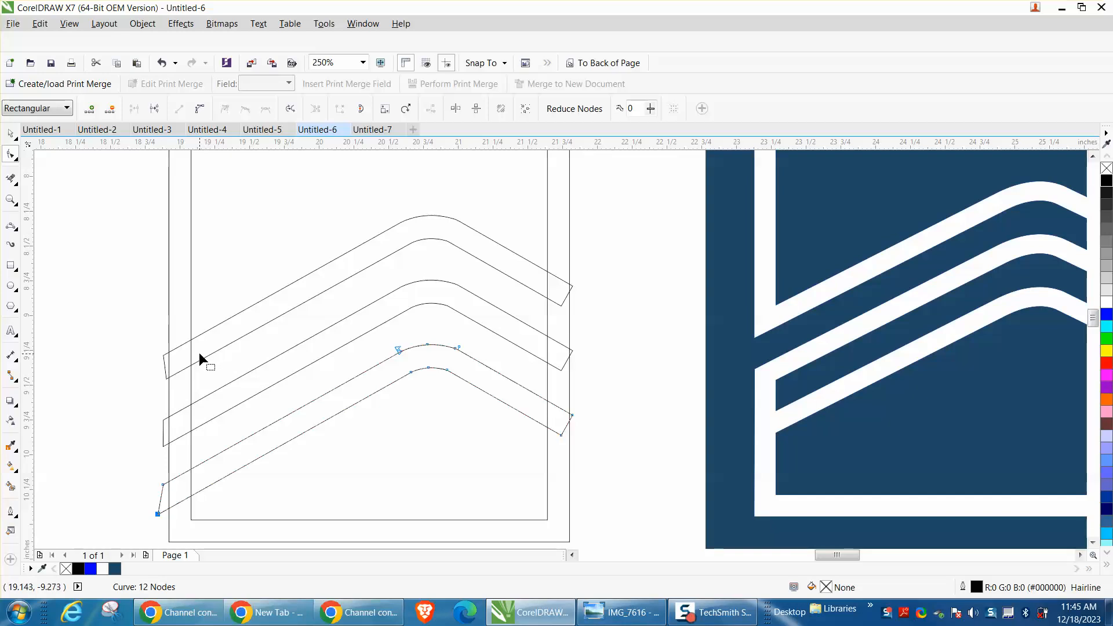
- Trim away the overlapping segments where the uppermost stripe meets the frame's left and right sides using Virtual Segment Delete
left_click(15, 181)
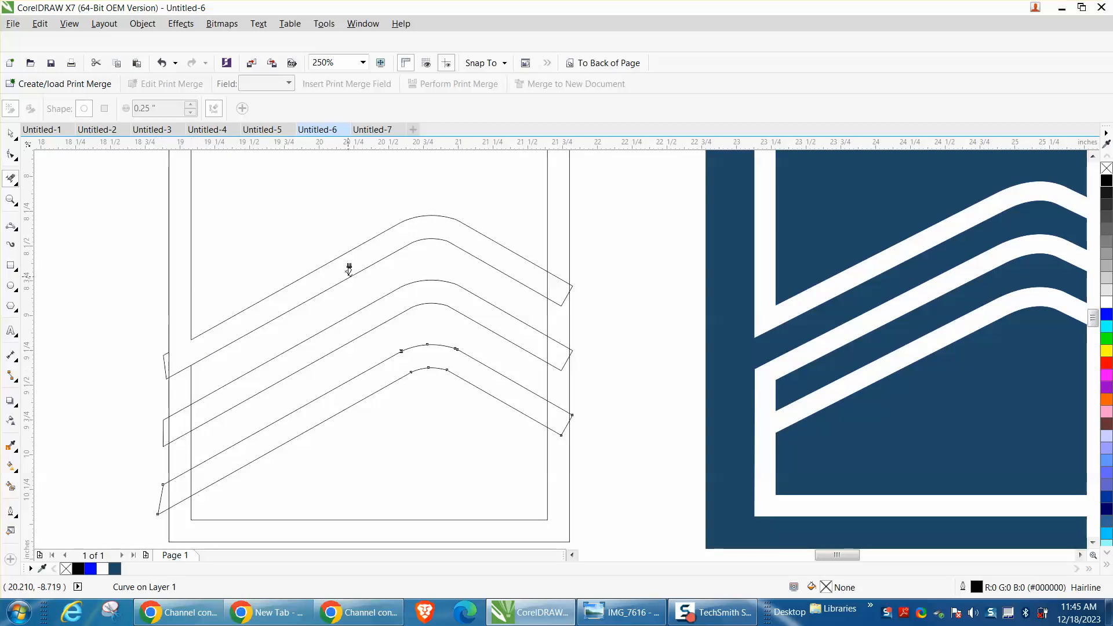
scroll(355, 263, "down", 2)
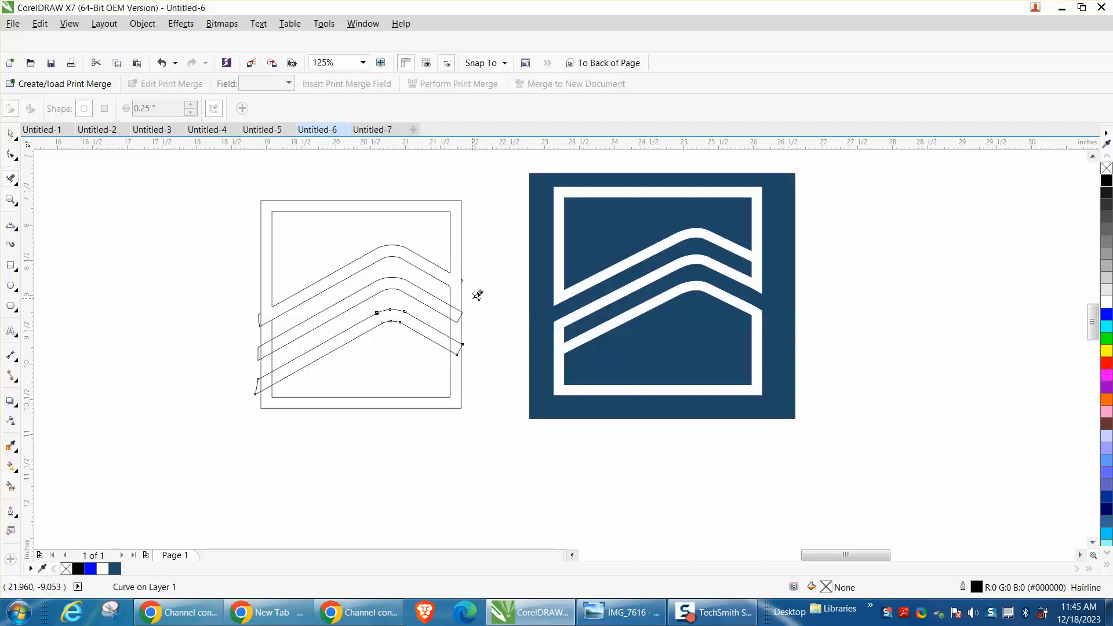
- Move the middle stripe's lower right end corner outward past the frame's outer right edge
left_click(10, 200)
left_click_drag(405, 296, 521, 368)
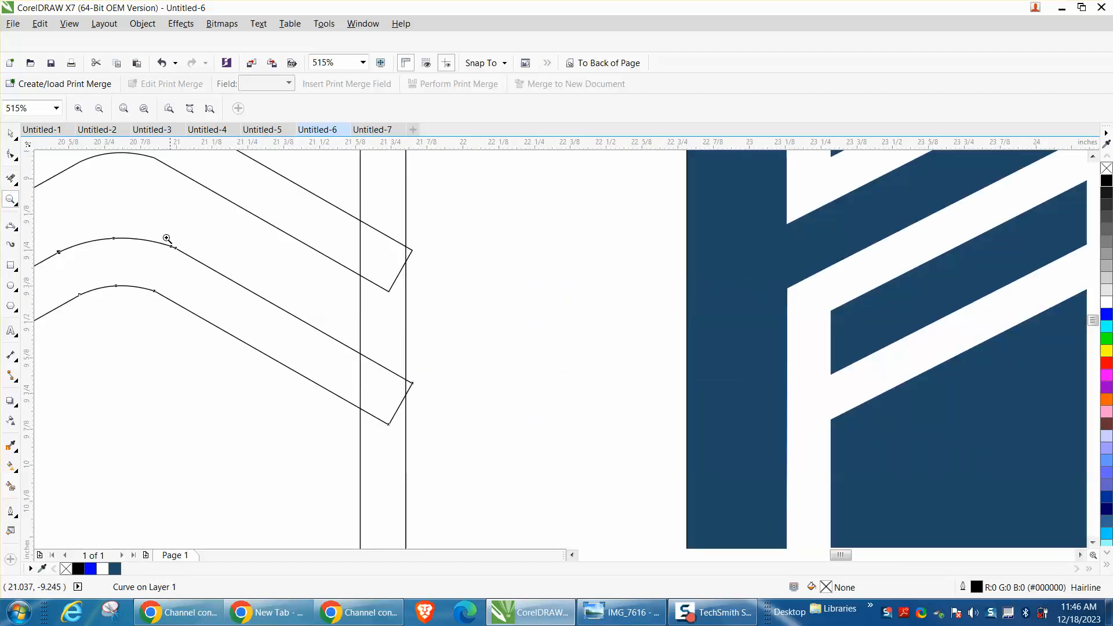
left_click(10, 154)
left_click(386, 291)
left_click_drag(386, 290, 433, 317)
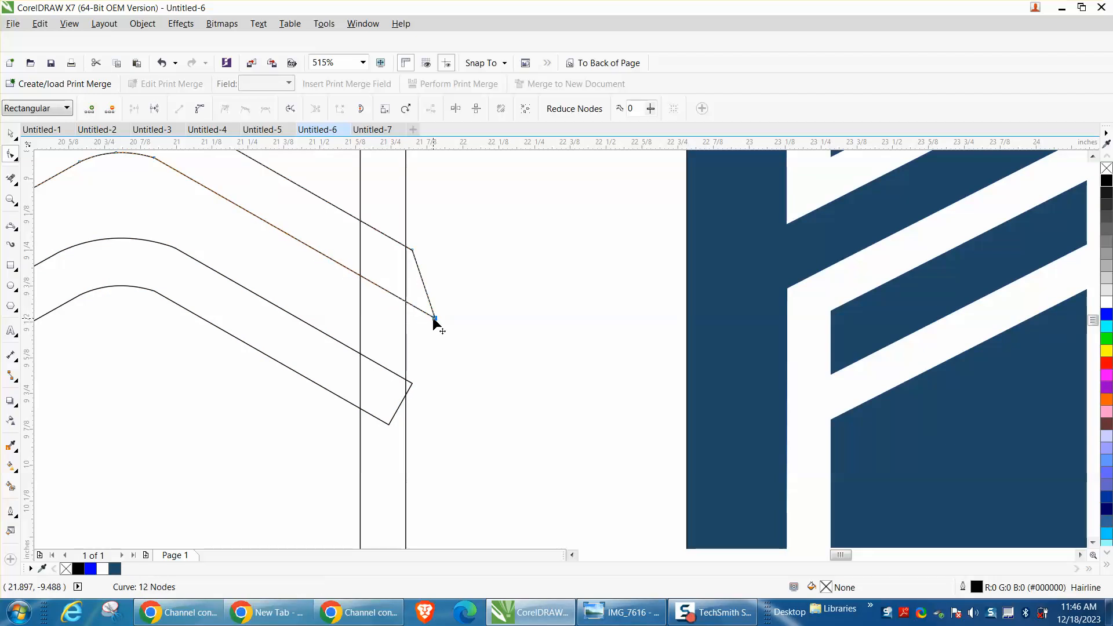
- Trim away the overlapping segments where the middle stripe crosses the frame's right side
left_click(10, 178)
scroll(259, 323, "down", 2)
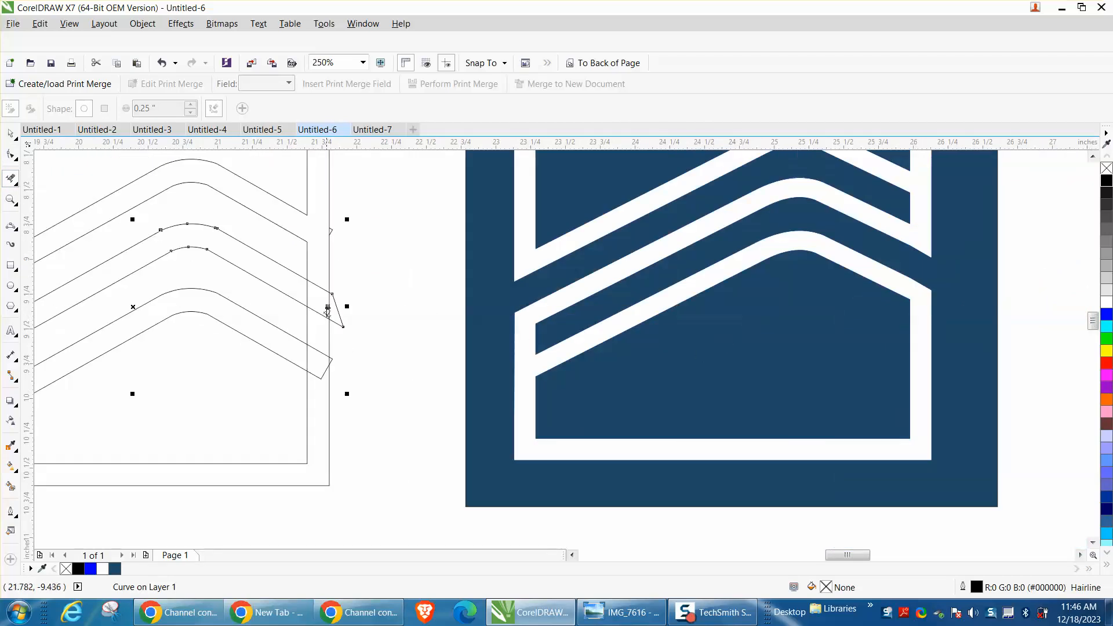
left_click(317, 285)
scroll(351, 310, "down", 1)
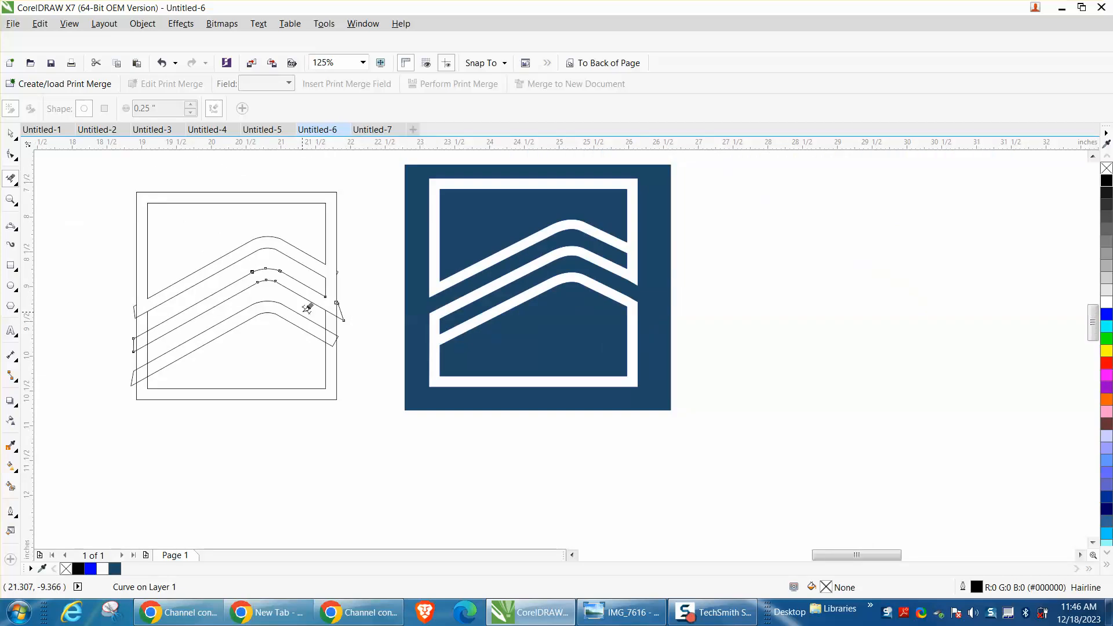
left_click(13, 488)
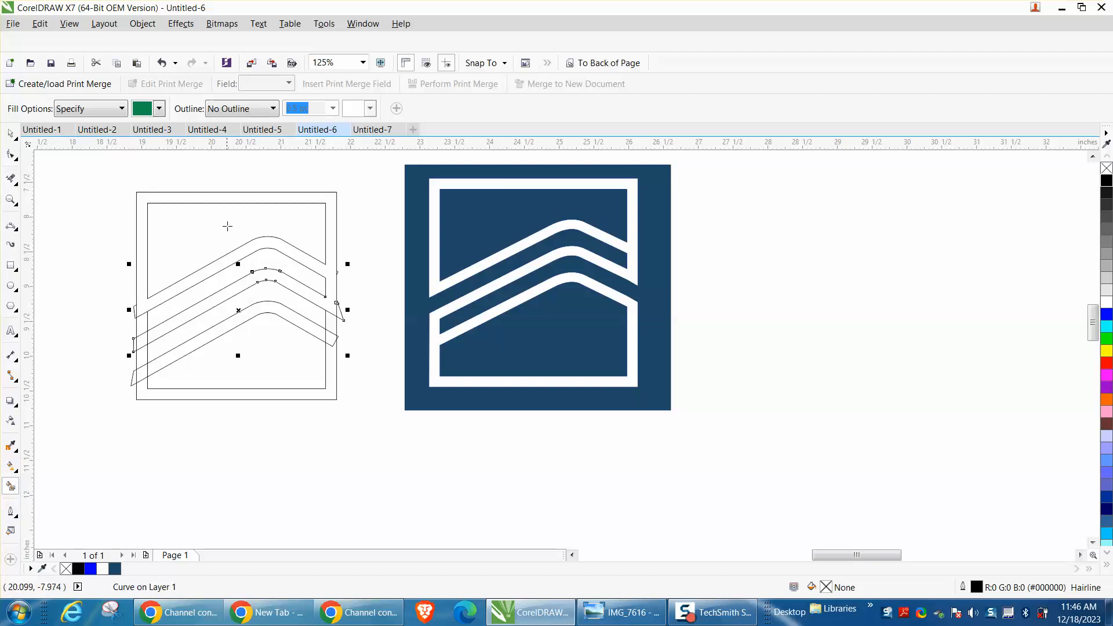
left_click(272, 201)
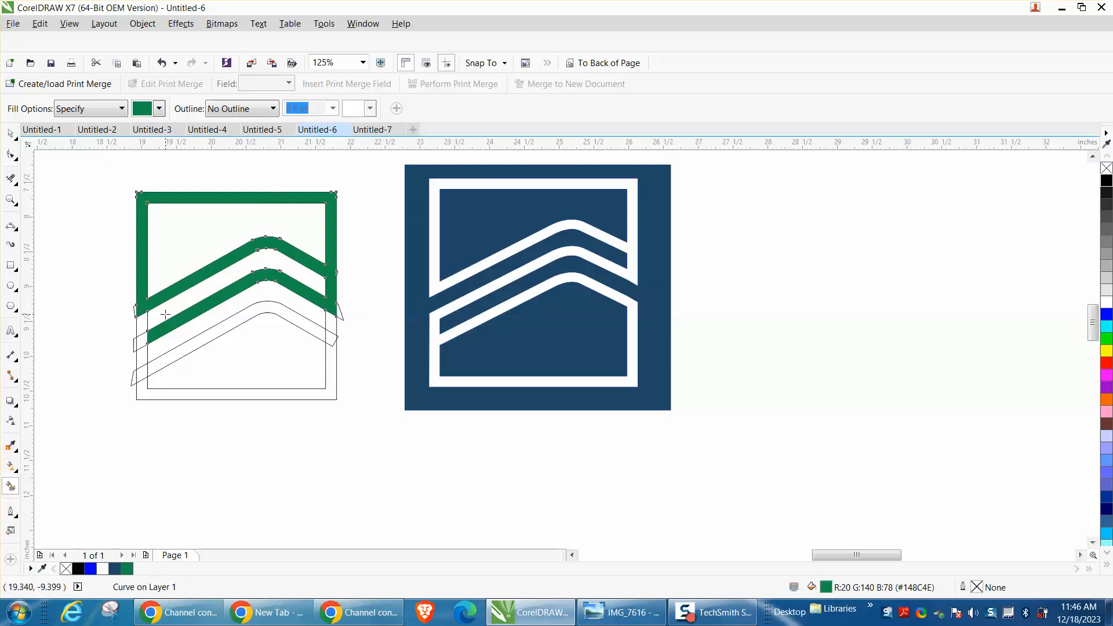
left_click(162, 63)
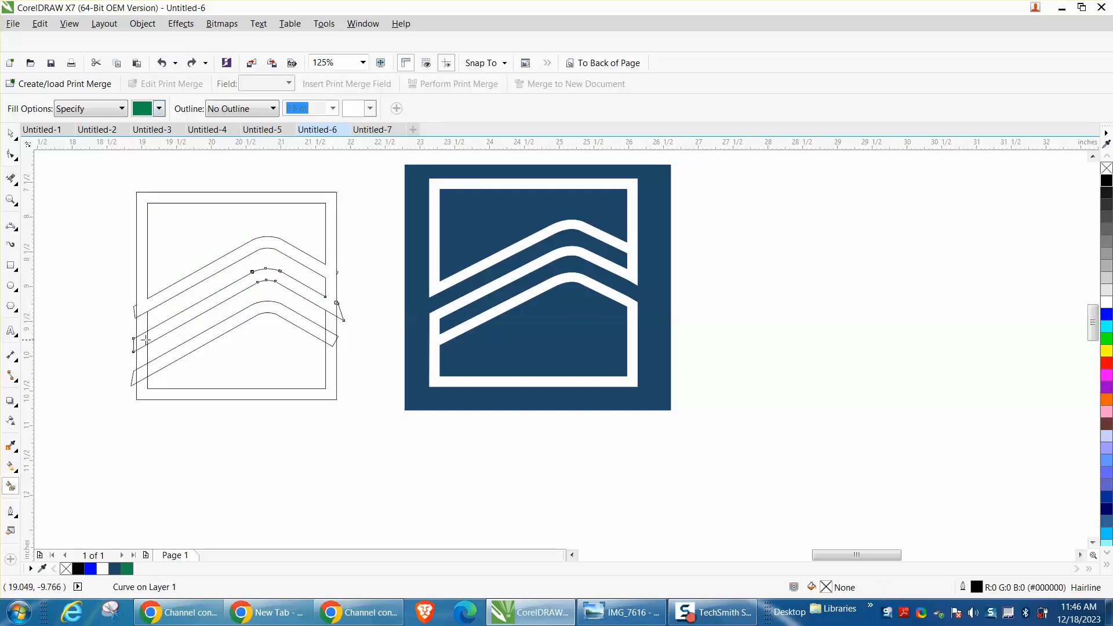
- Trim away the overlapping segments where the middle and lowest stripes cross the frame's left side
left_click(11, 200)
mouse_move(95, 305)
left_mouse_down()
mouse_move(174, 386)
mouse_move(254, 416)
left_mouse_up()
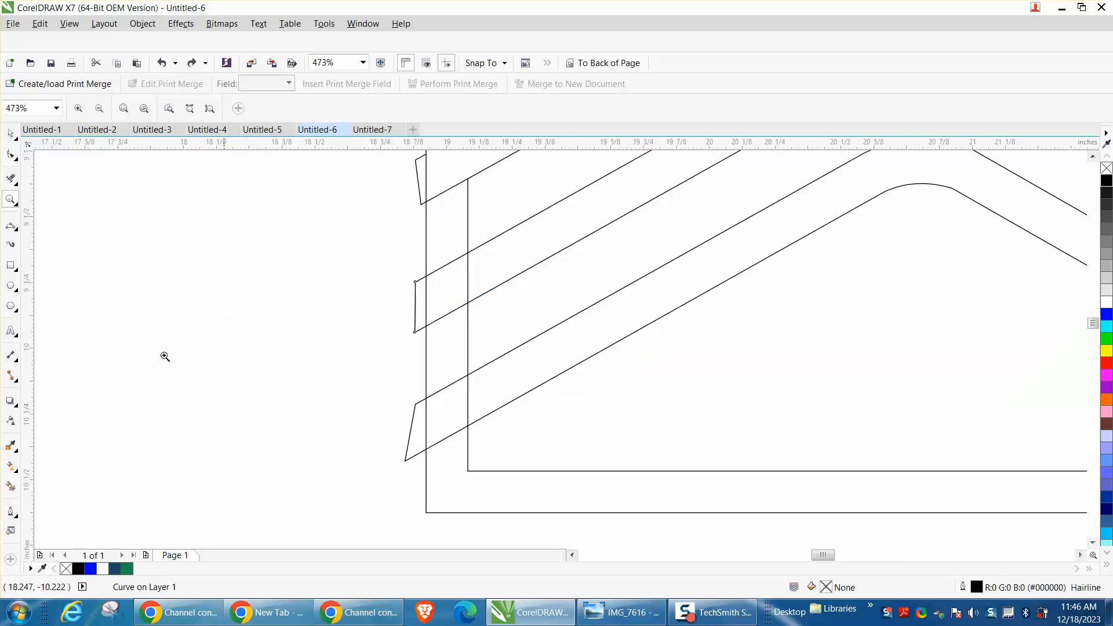
left_click(9, 177)
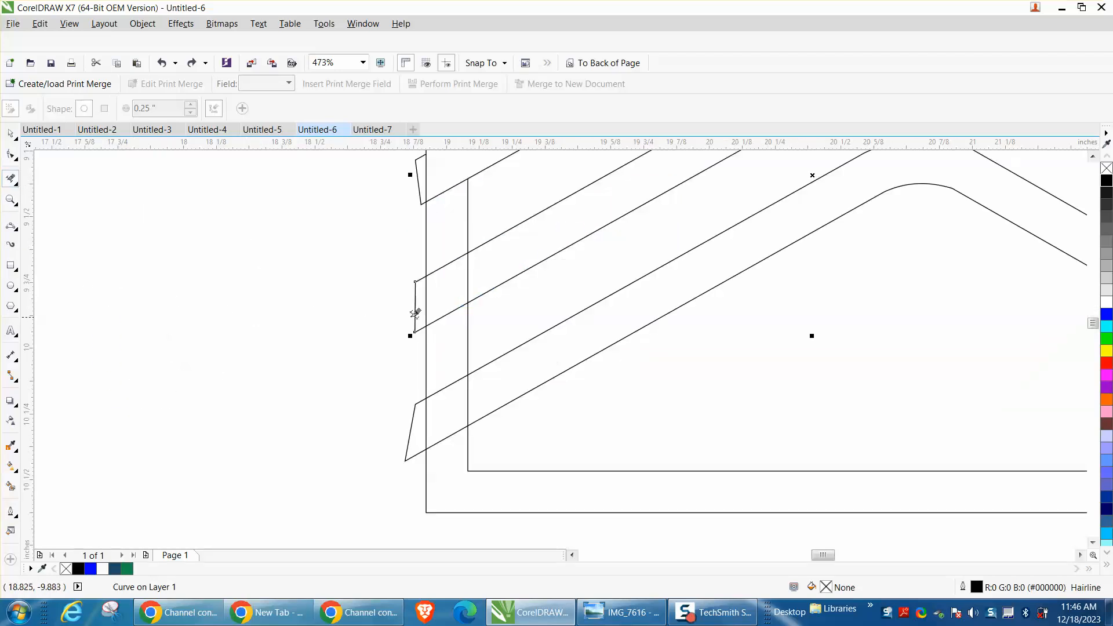
left_click(469, 277)
left_click(456, 311)
left_click(450, 384)
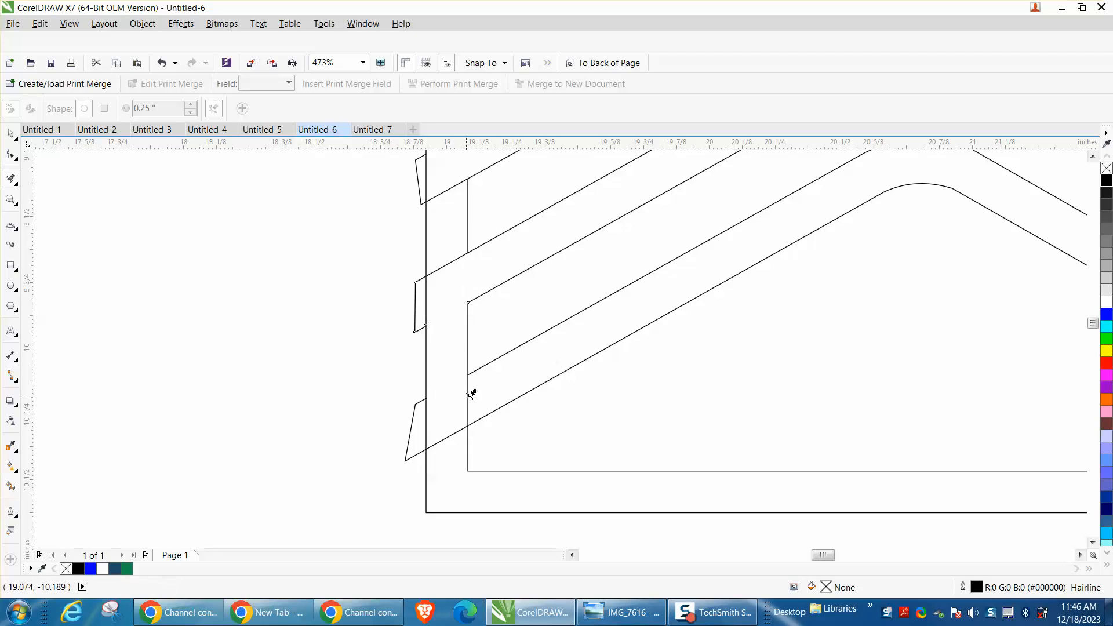
left_click(468, 394)
scroll(425, 364, "down", 3)
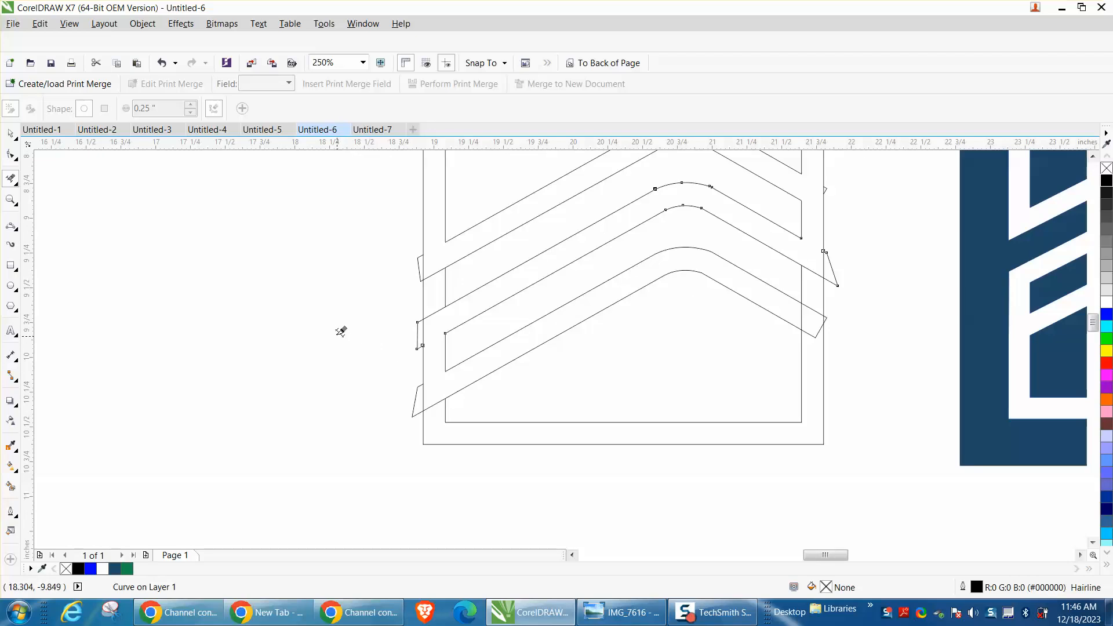
- Move the lowest stripe's lower right end corner outward past the frame's outer right edge
scroll(444, 310, "down", 3)
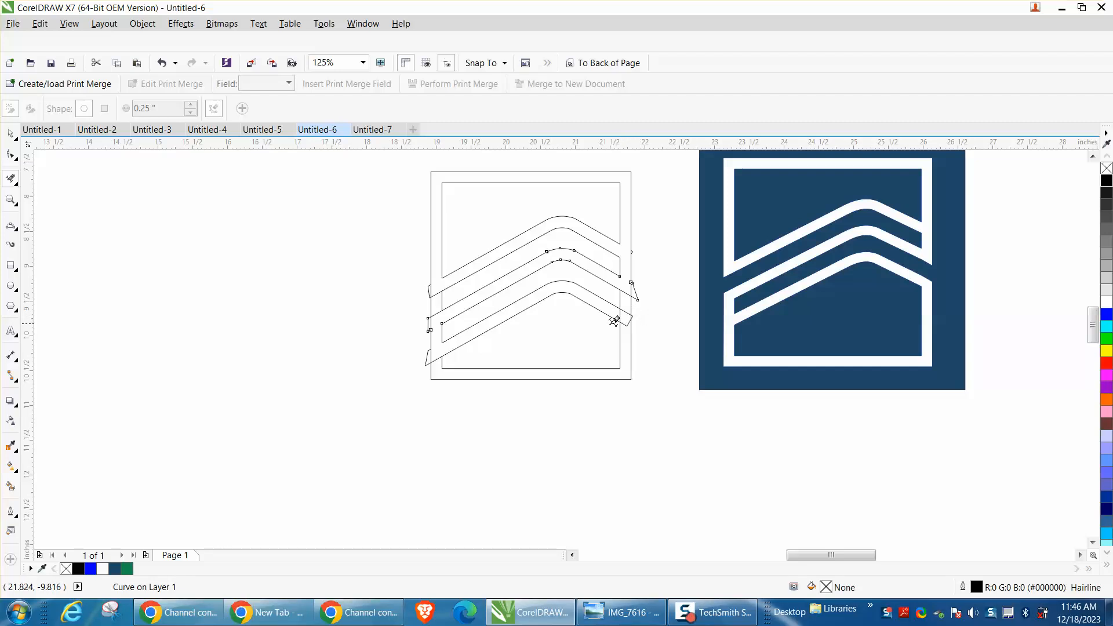
left_click(10, 199)
left_click_drag(575, 297, 684, 376)
scroll(555, 339, "down", 4)
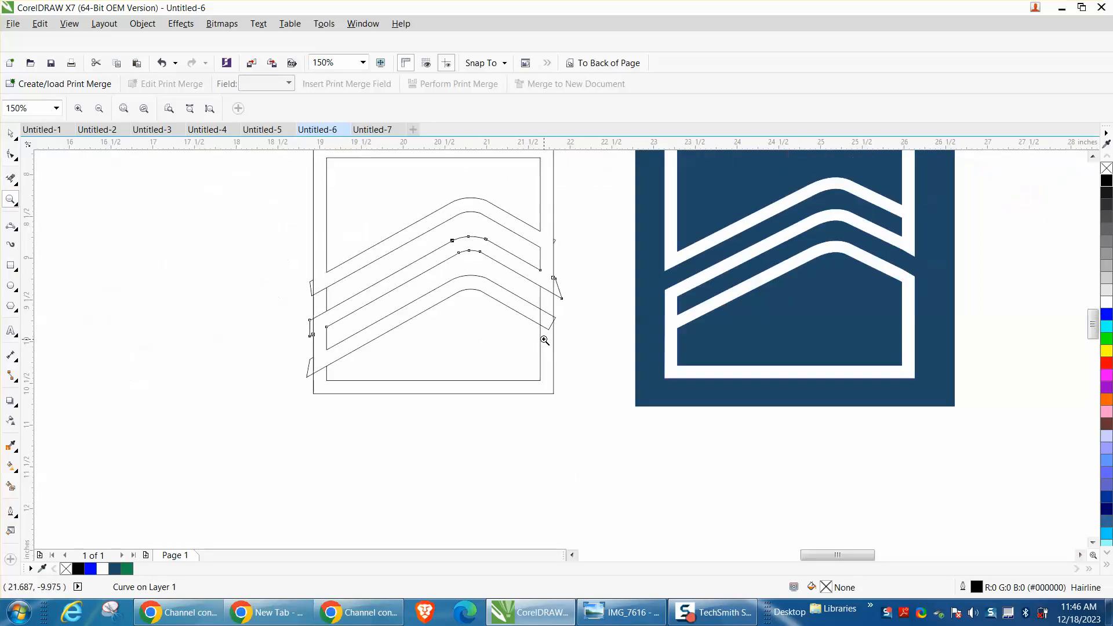
left_click(11, 154)
left_click(547, 328)
left_click_drag(549, 329, 561, 337)
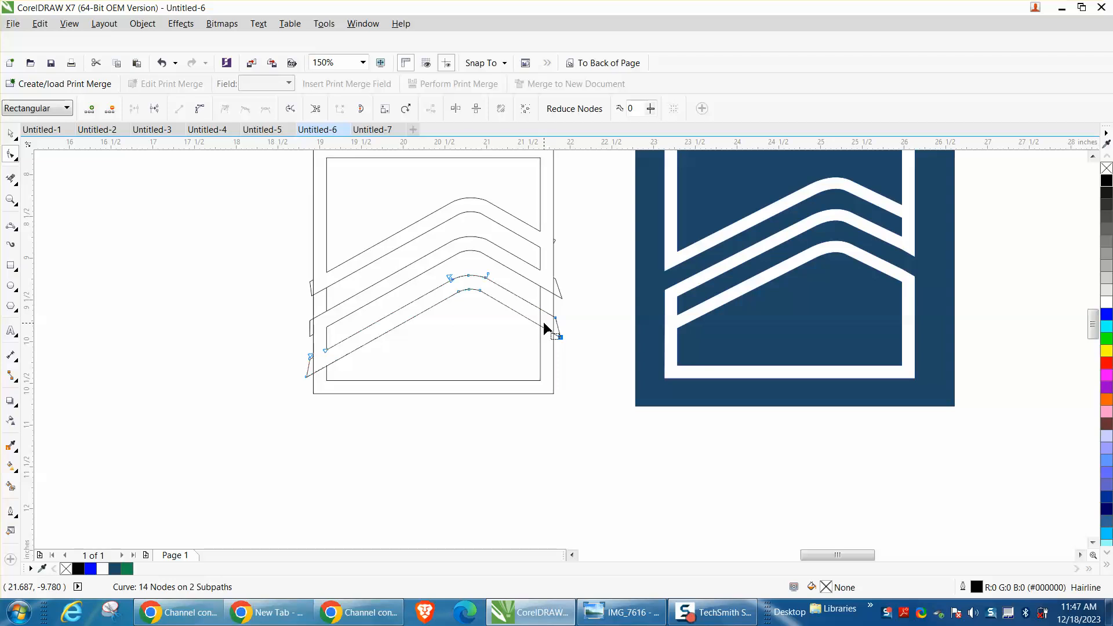
- Trim away the remaining overlapping segments where the lowest stripe crosses the frame's right and left sides
left_click(10, 177)
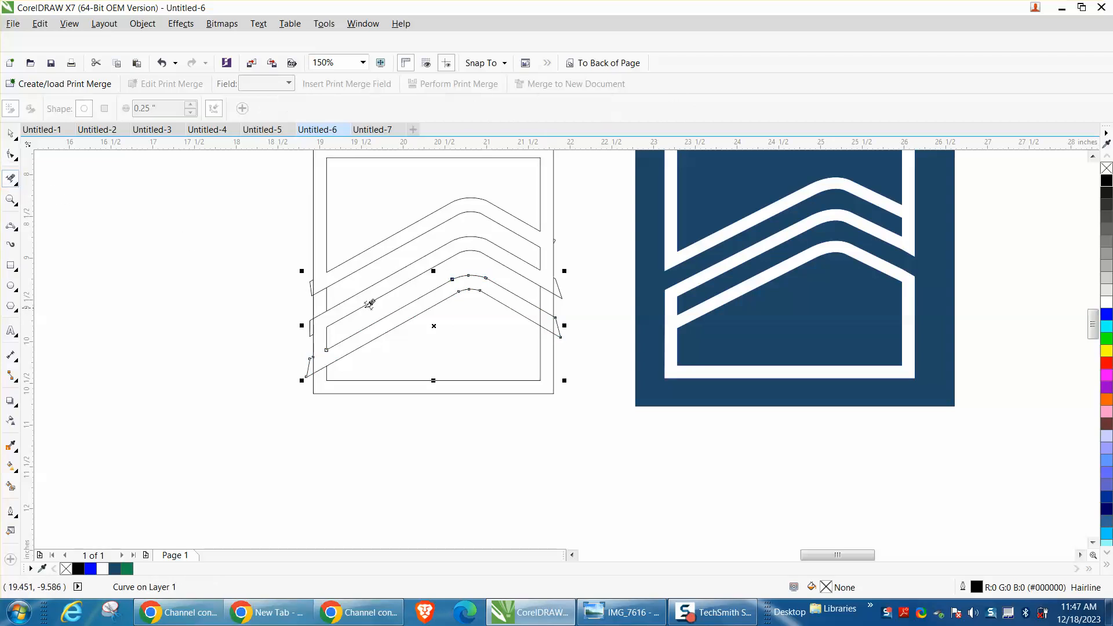
left_click(540, 319)
left_click(546, 330)
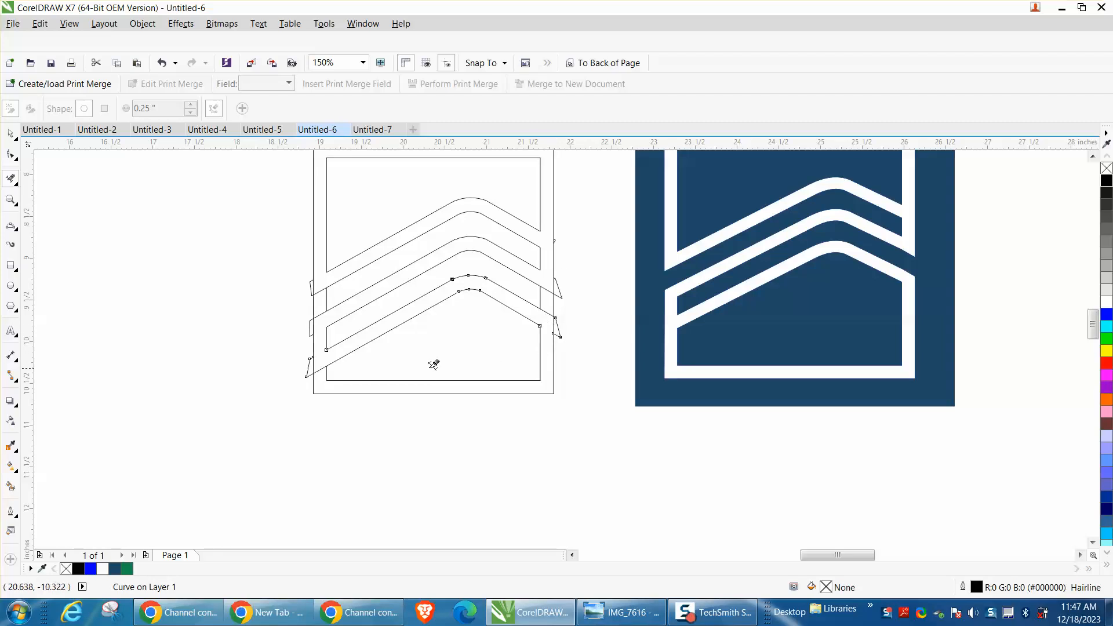
left_click(324, 364)
scroll(201, 374, "down", 1)
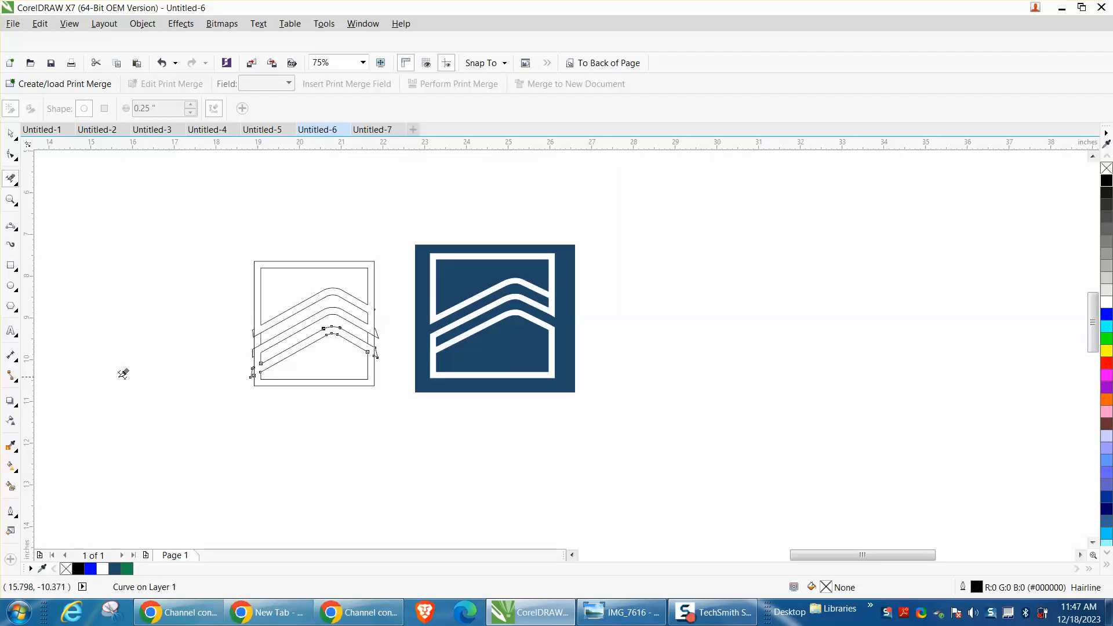
- Smart Fill the trimmed frame and stripes in green without outline, and nudge the filled logo once to the right of the outlines
left_click(11, 486)
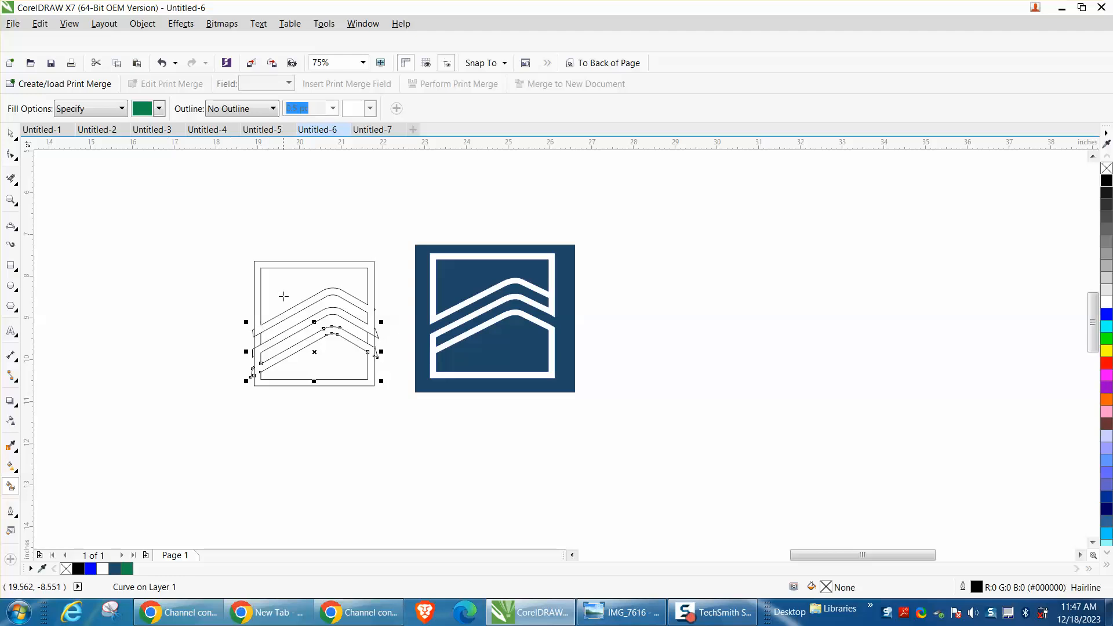
left_click(320, 267)
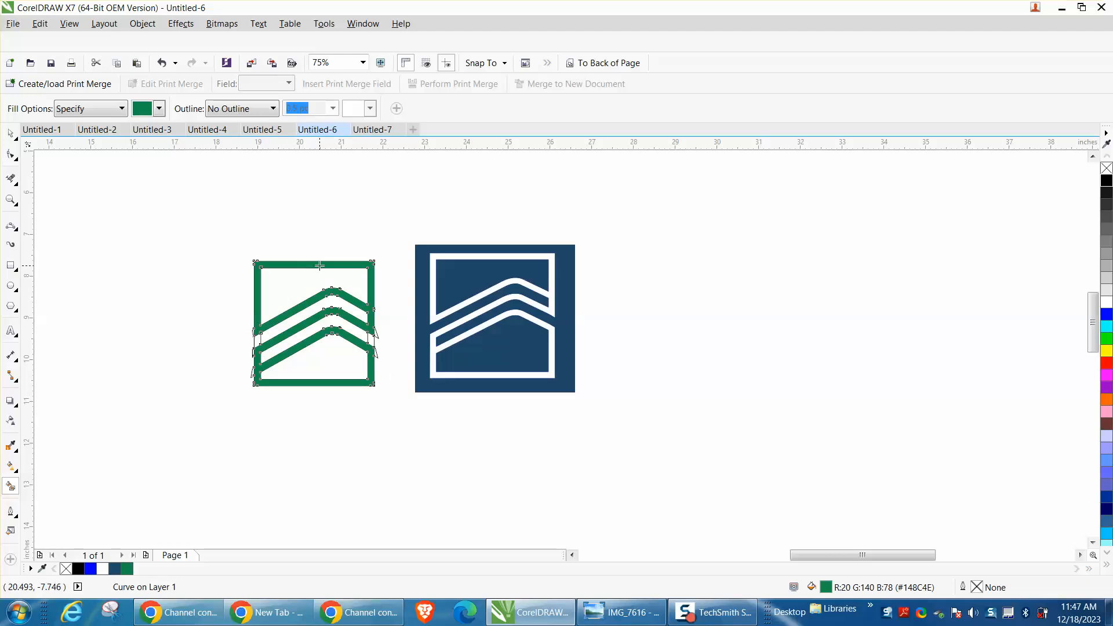
key("Right")
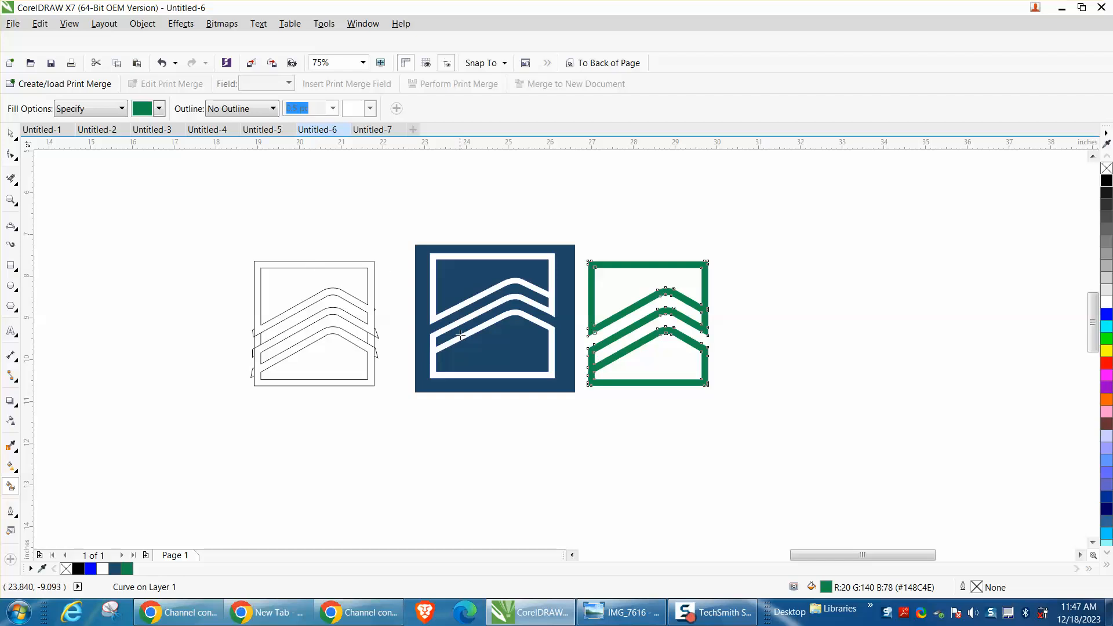
- Compare the green logo with the blue version and move the reference image beside it, on its right
left_click(10, 200)
left_click_drag(415, 246, 770, 421)
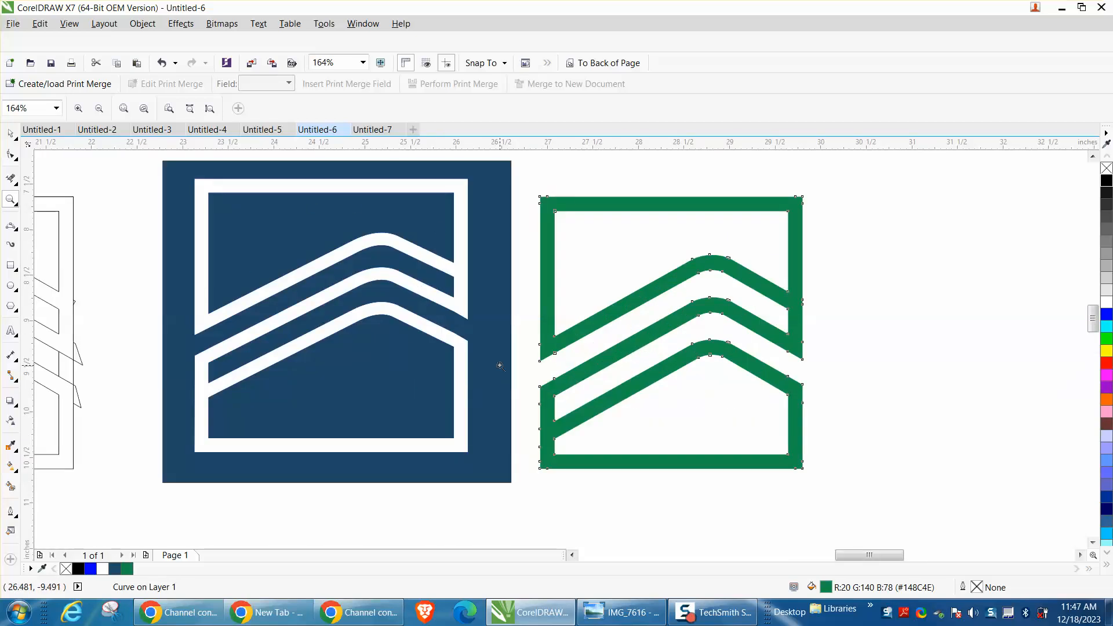
left_click(10, 133)
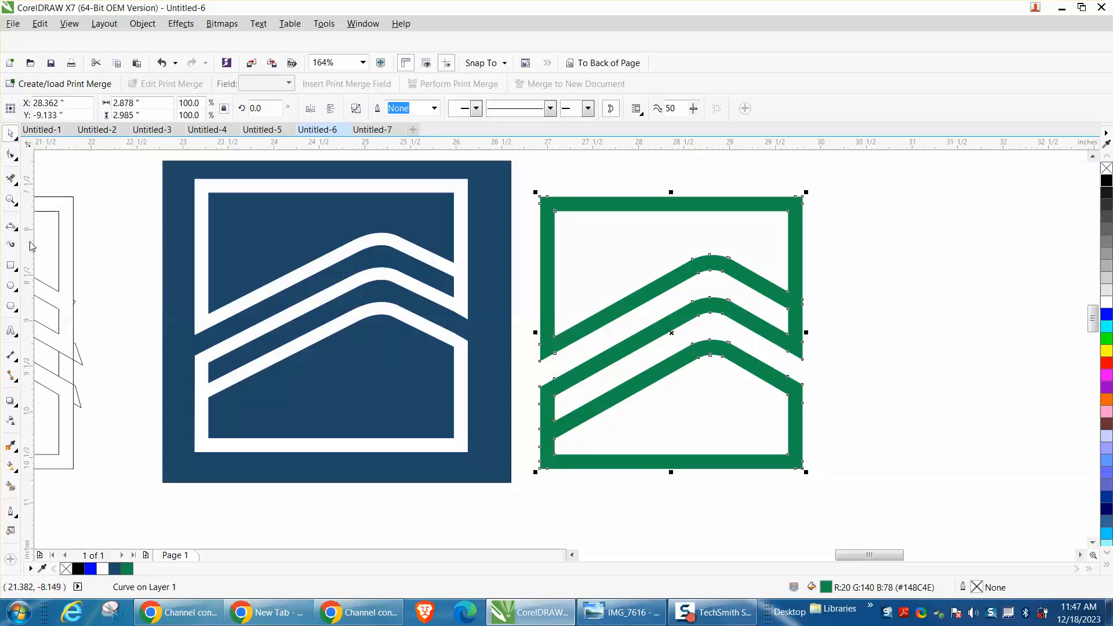
scroll(261, 363, "down", 4)
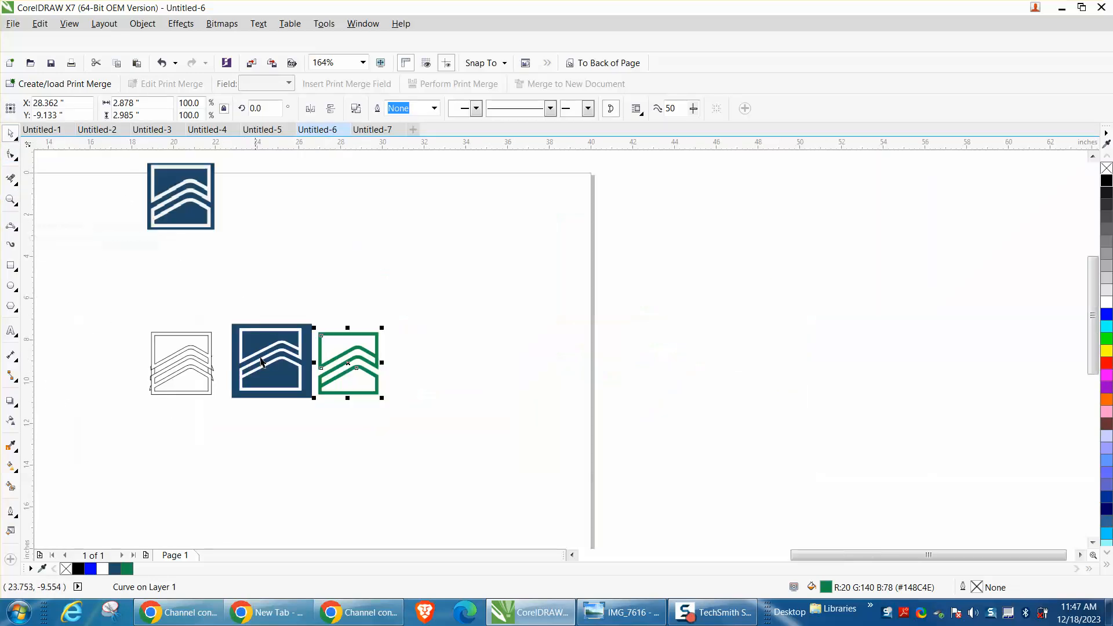
left_click_drag(200, 220, 457, 386)
- Draw a rectangle about 3.27 by 3.34 inches around the green logo, leaving a small margin on all sides
left_click(11, 200)
left_click_drag(305, 319, 512, 416)
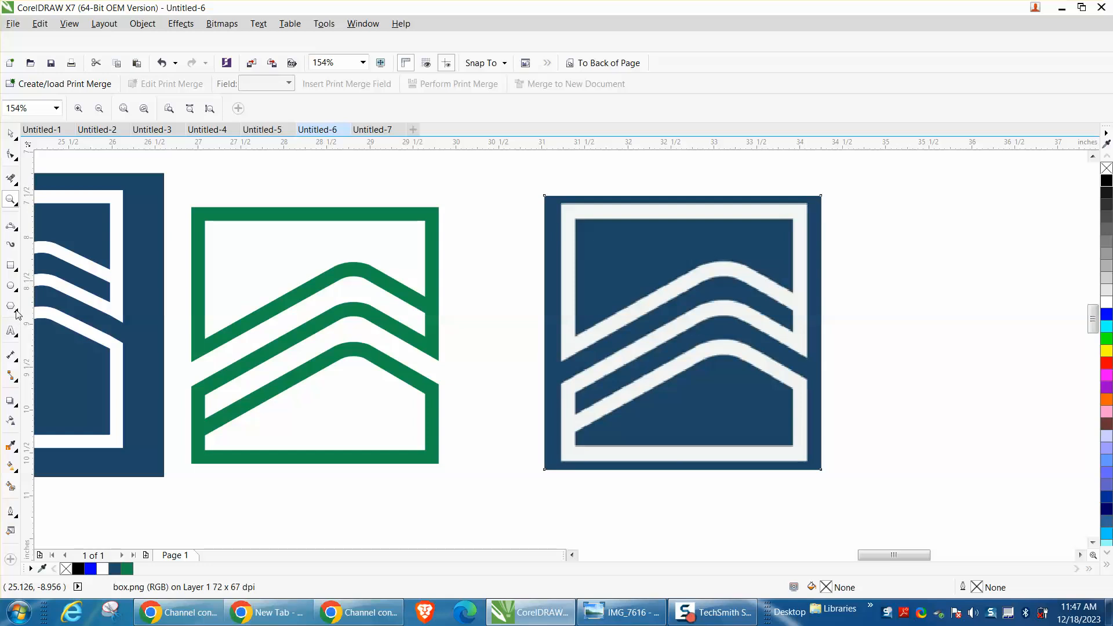
left_click(10, 265)
left_click_drag(176, 193, 458, 480)
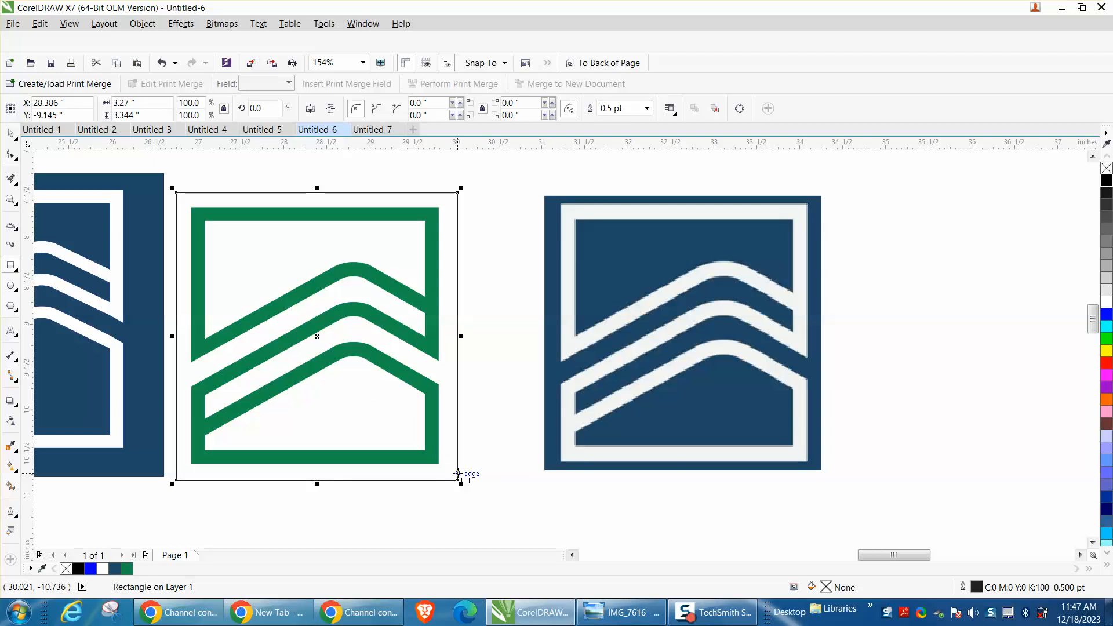
- Nudge the new rectangle right once by 8 inches, beyond the reference image
key("space")
scroll(303, 226, "down", 2)
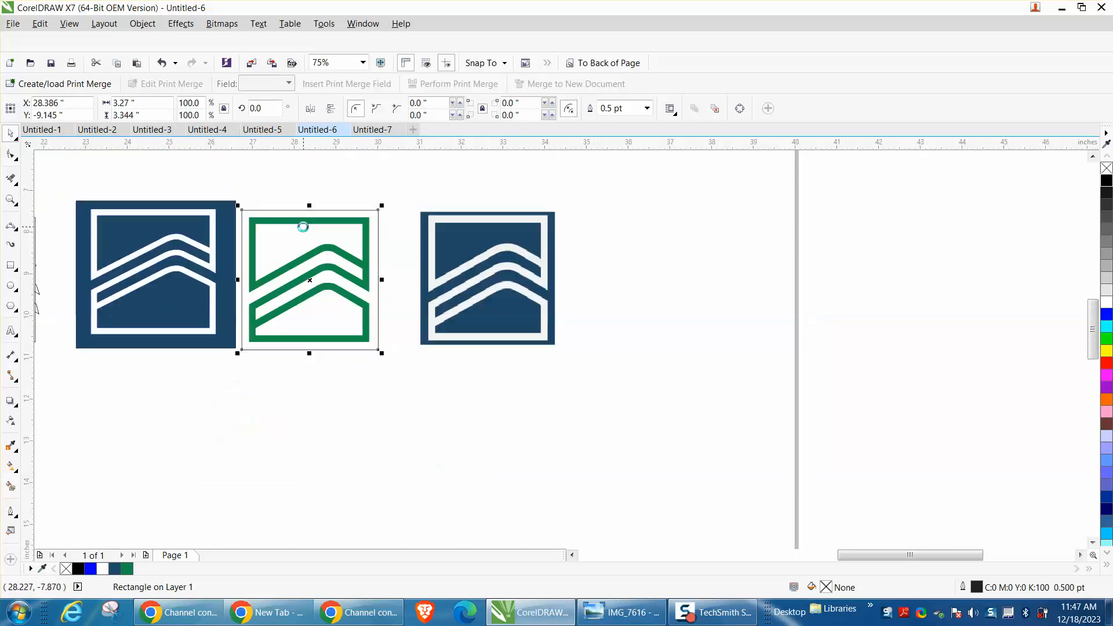
key("Right")
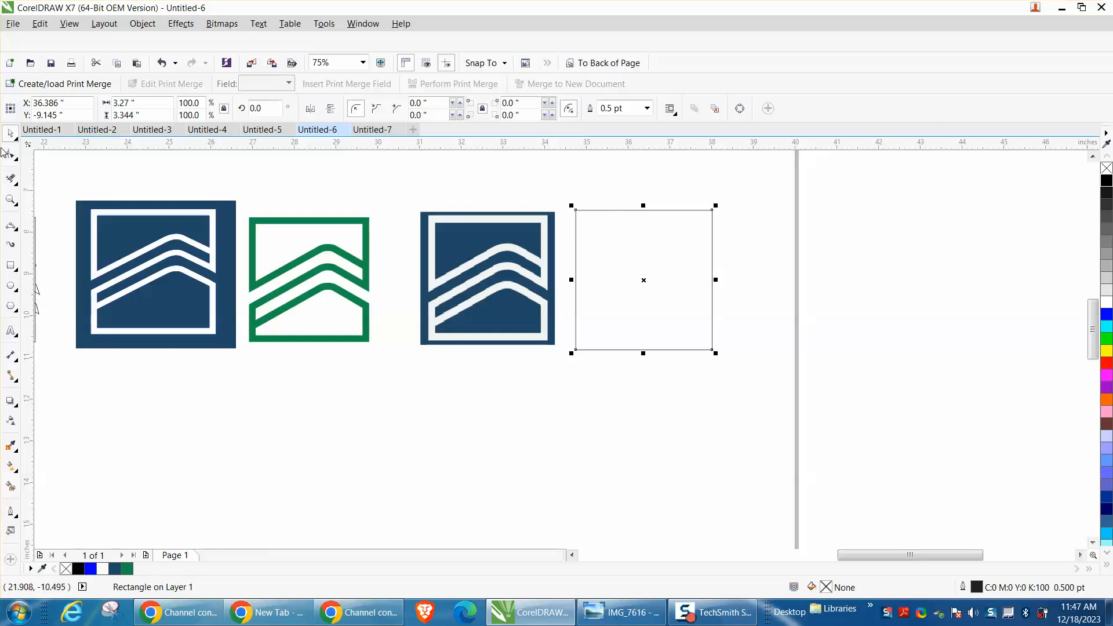
- Smart Fill the empty rectangle with the dark blue sampled from the reference image, without outline
left_click(11, 486)
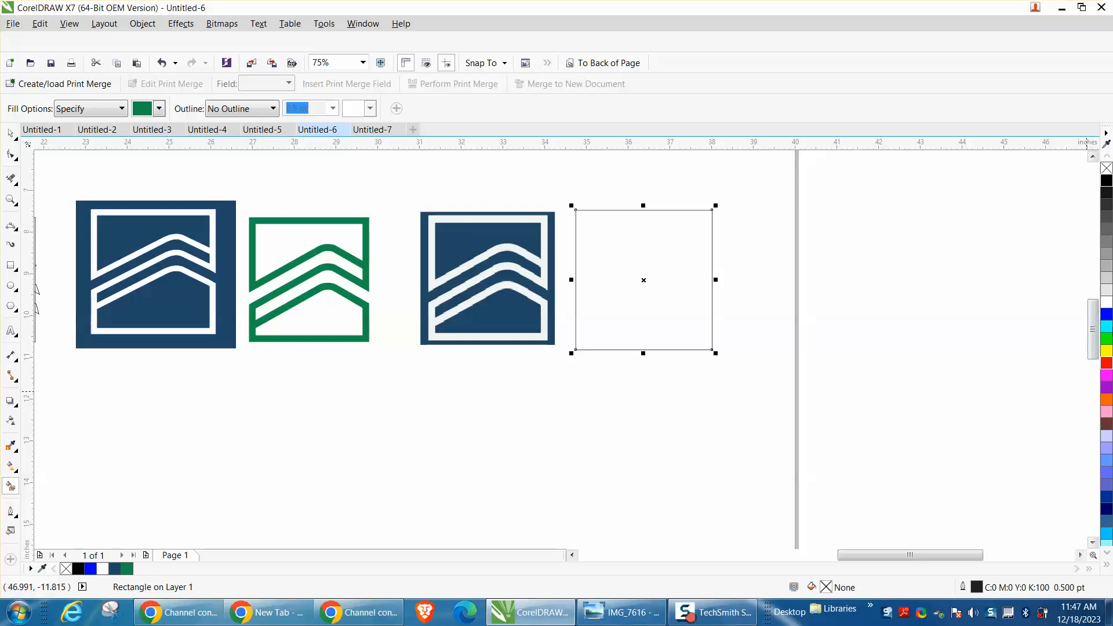
left_click(159, 108)
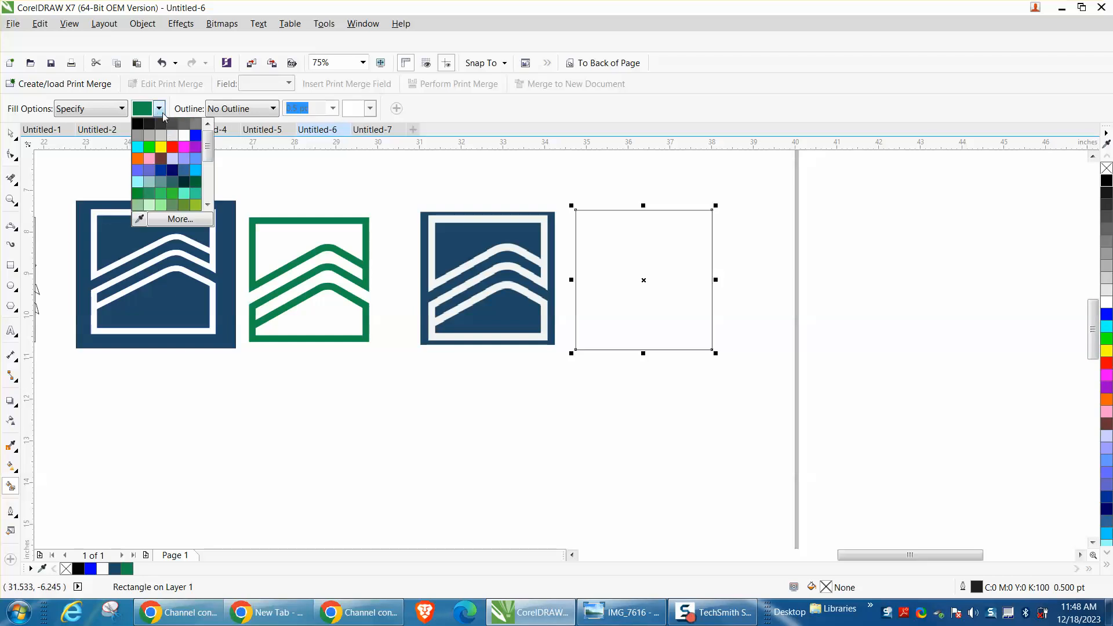
left_click(140, 219)
left_click(448, 233)
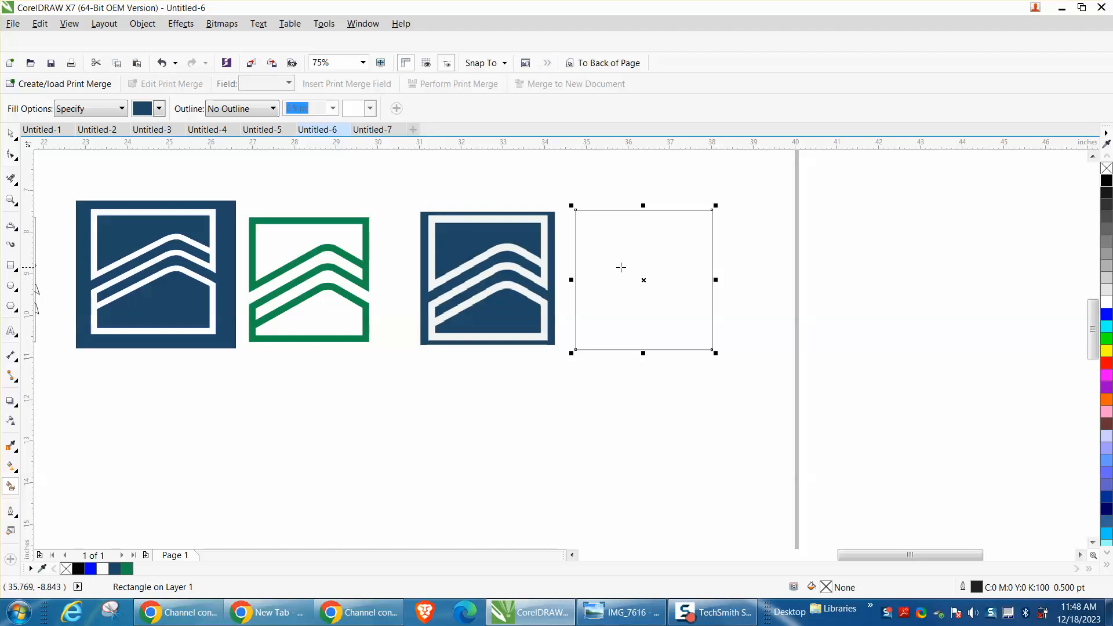
- Nudge the blue rectangle left once by 8 inches onto the green logo and order it behind the logo
left_click(10, 134)
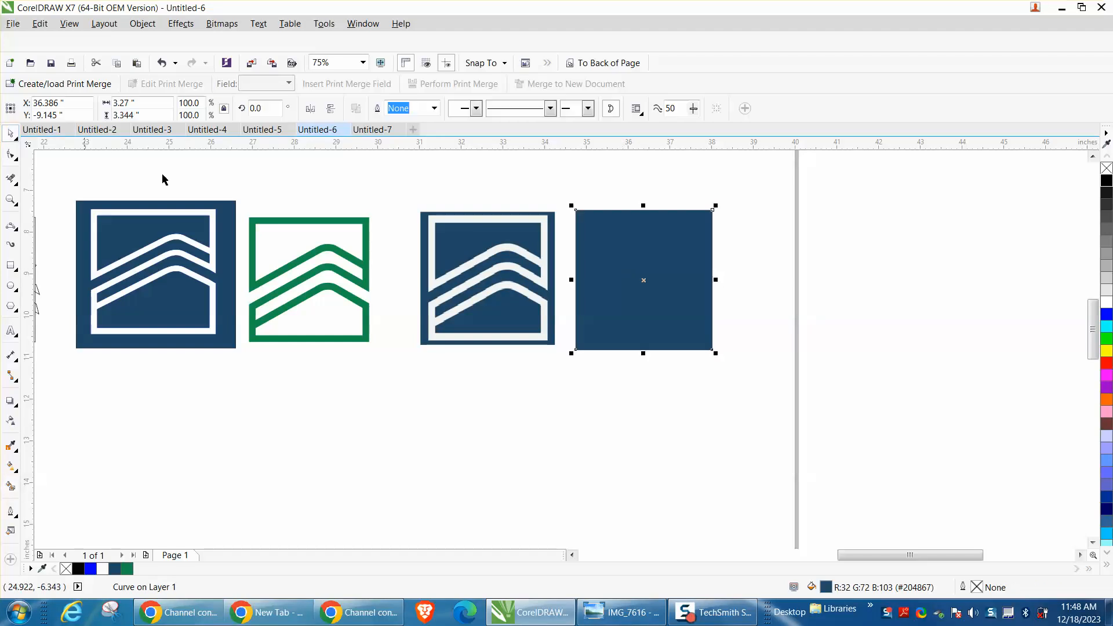
key("Left")
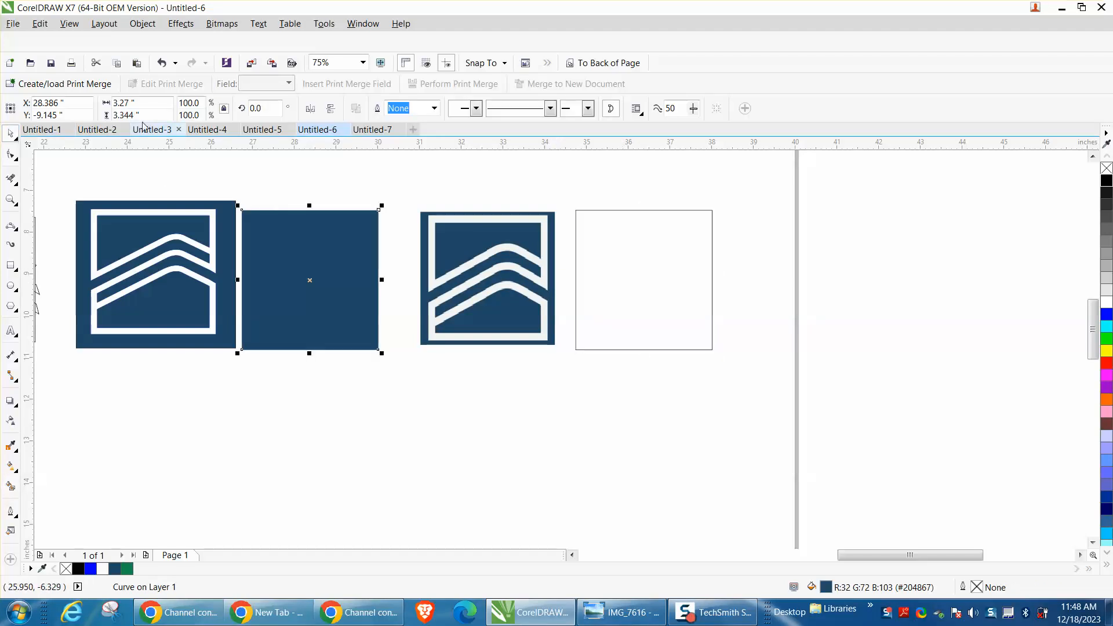
left_click(152, 27)
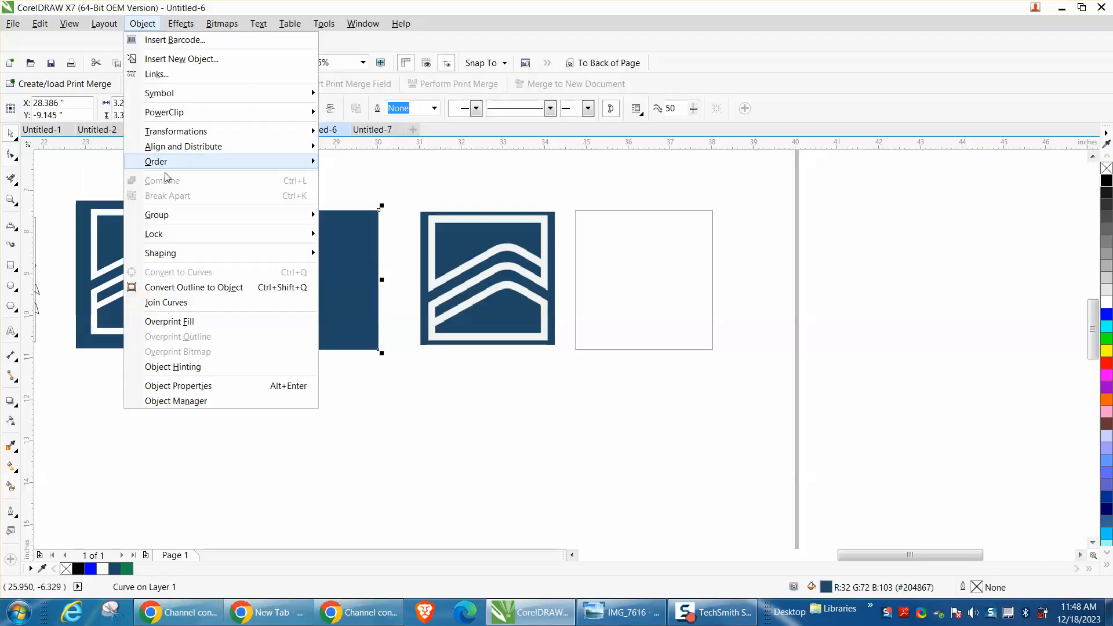
mouse_move(167, 167)
left_click(402, 178)
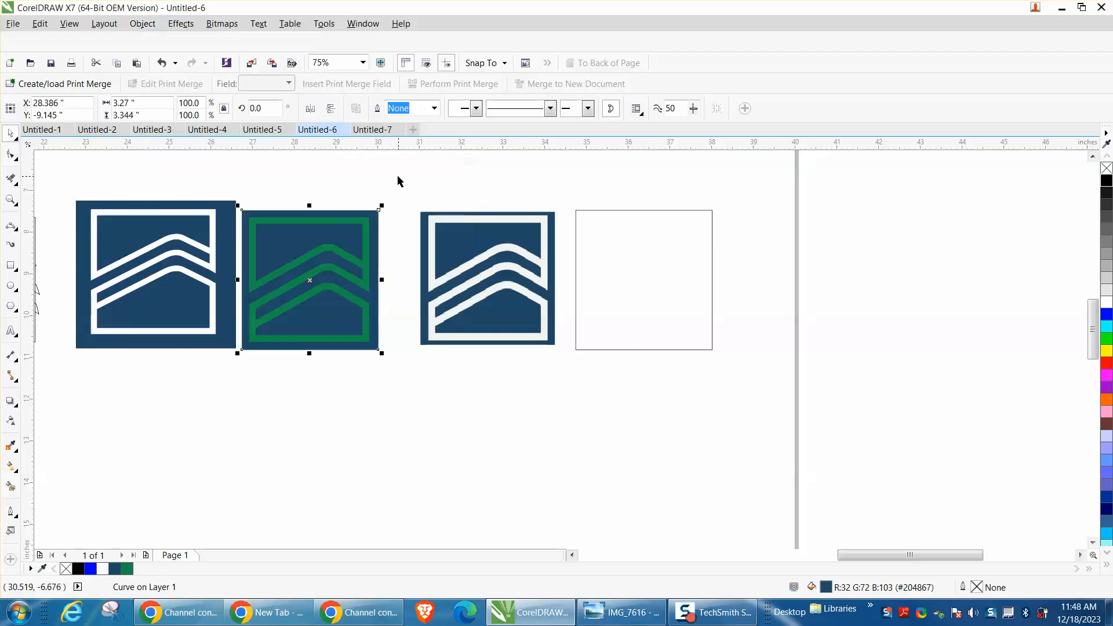
left_click(379, 199)
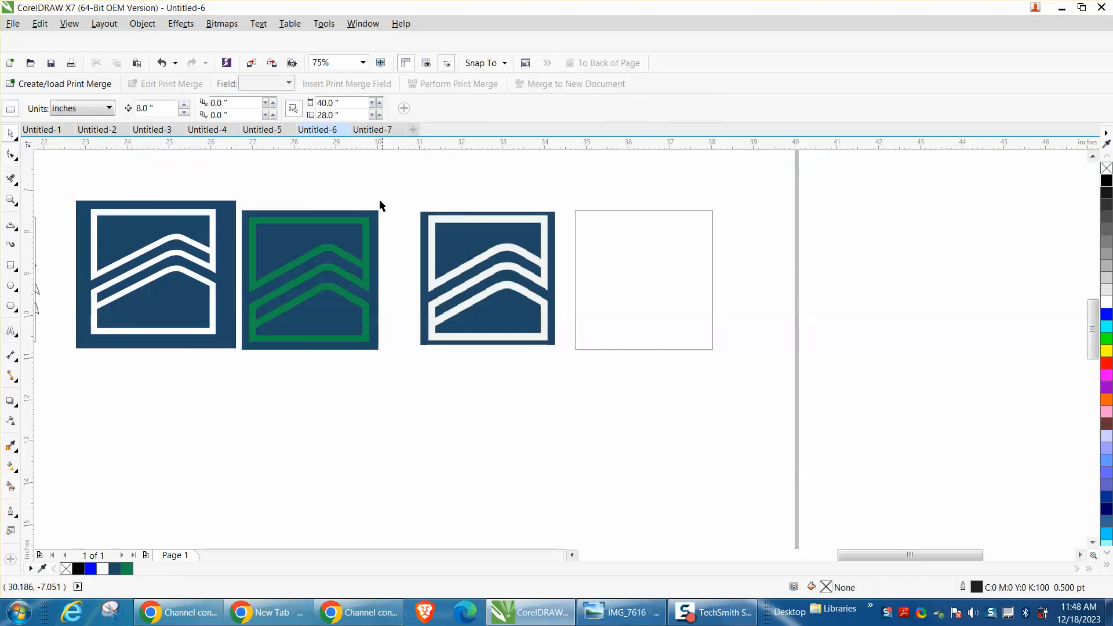
- Fill the green frame and stripes with white and move the reference image closer to the logo, on its right
left_click(367, 227)
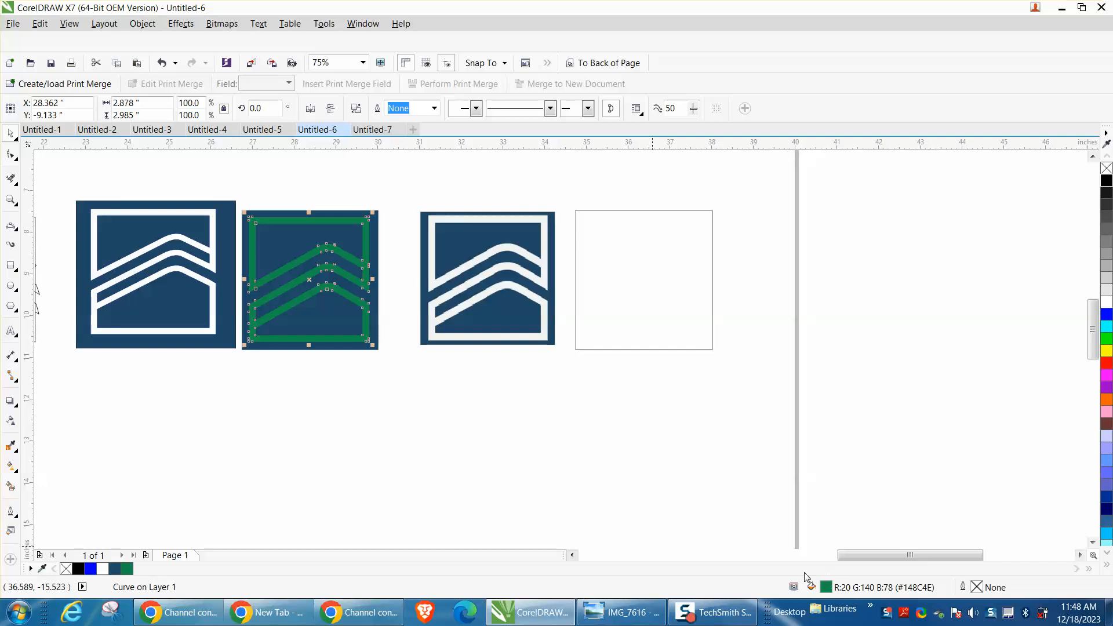
left_click(1107, 302)
left_click(517, 370)
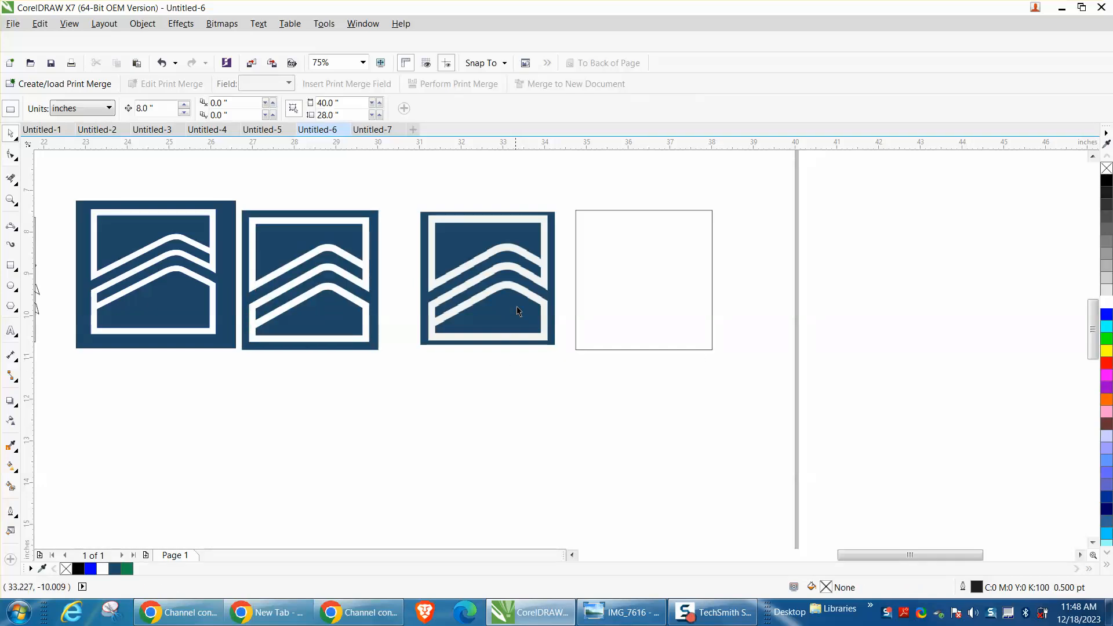
key("ctrl+v")
left_click_drag(485, 311, 484, 309)
- Compare the frame and stripe edges of the white-on-blue vector logo with the reference image up close
left_click(10, 199)
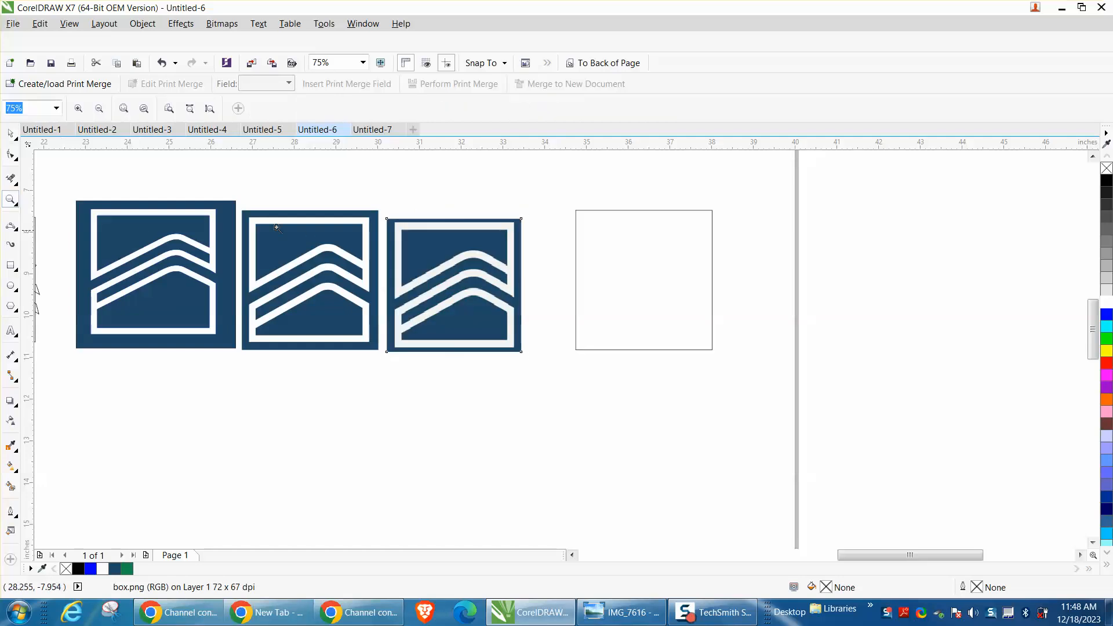
left_click_drag(242, 211, 604, 365)
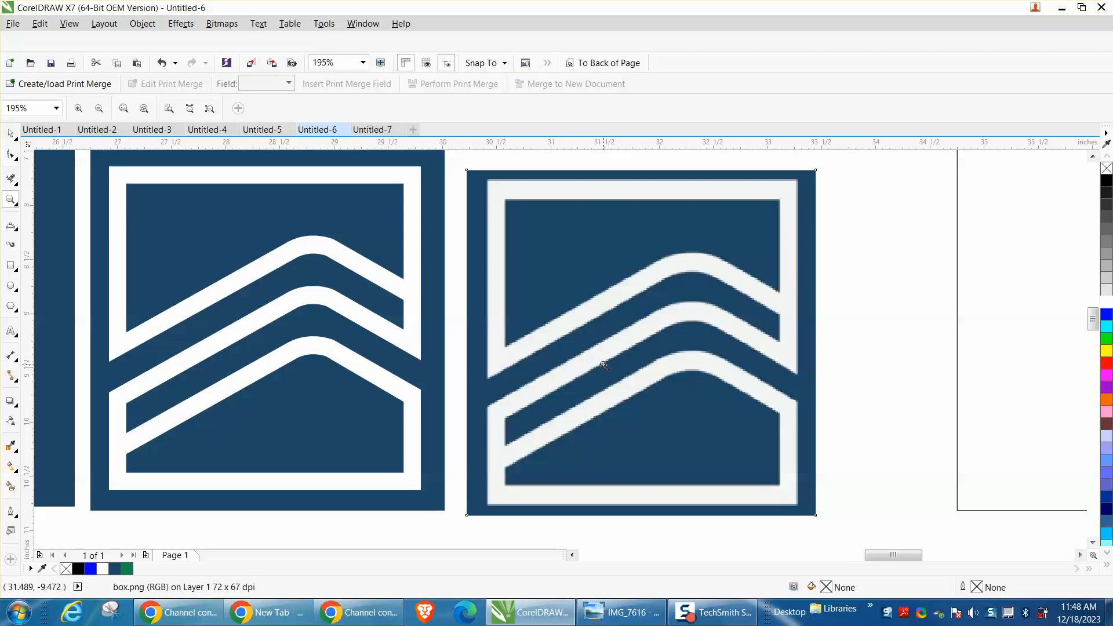
left_click_drag(548, 304, 594, 339)
scroll(594, 337, "down", 4)
scroll(594, 337, "down", 2)
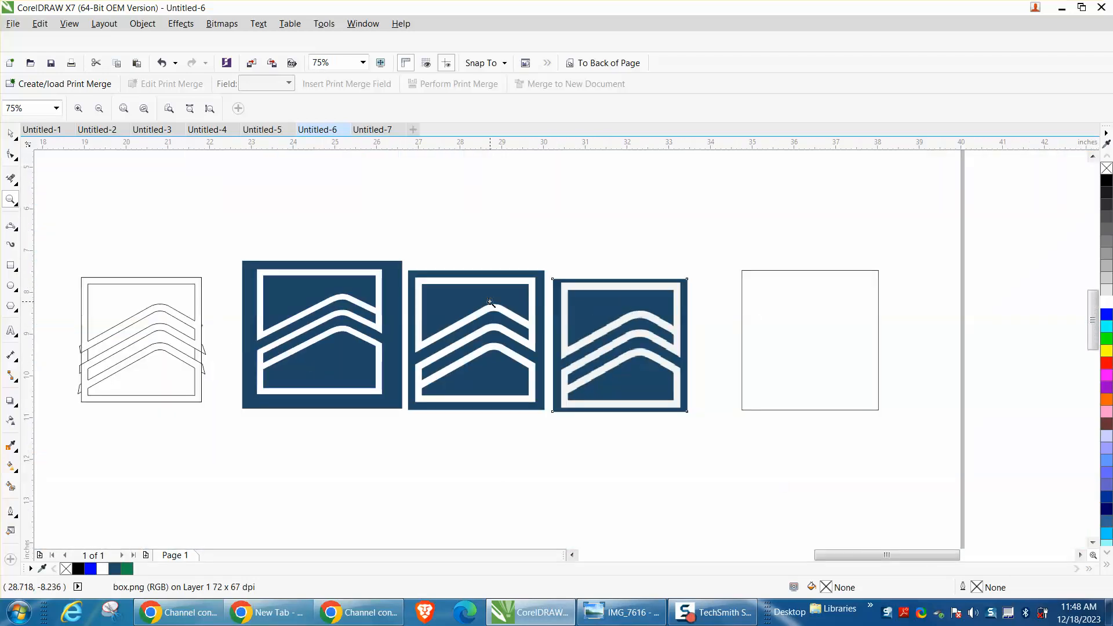
left_click_drag(490, 302, 515, 325)
scroll(513, 323, "down", 2)
scroll(509, 310, "down", 5)
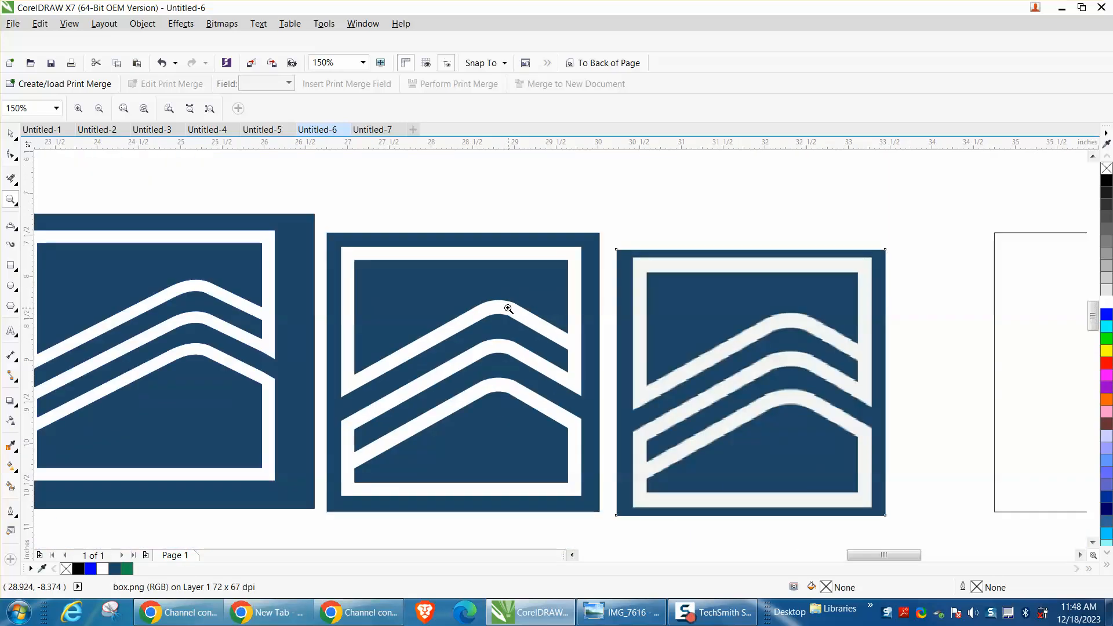